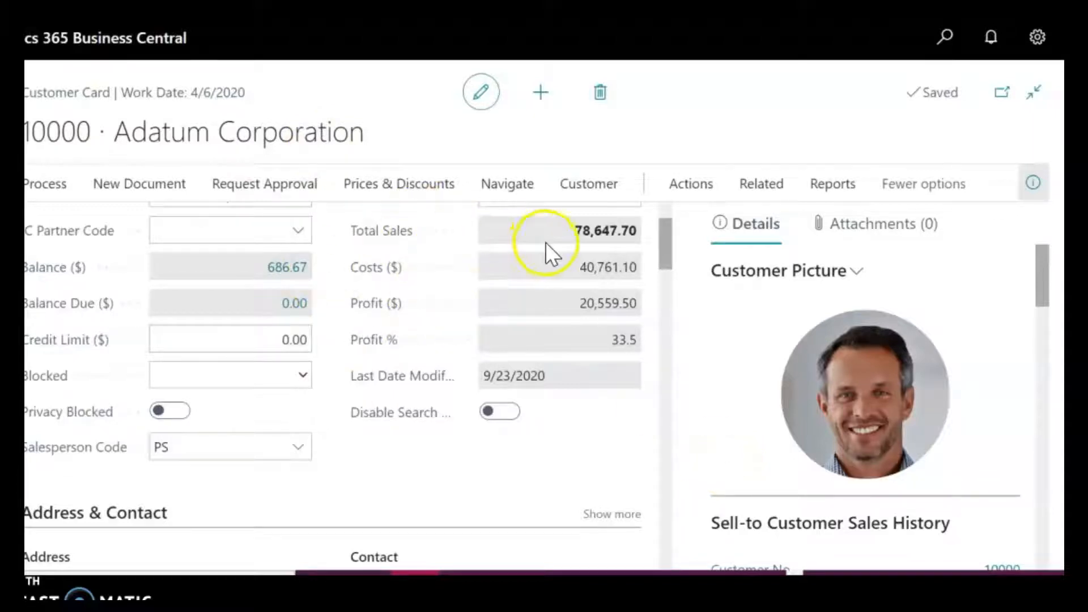
- Review the processing, new document and approval request actions available on Adatum Corporation's customer card
drag(667, 239, 671, 227)
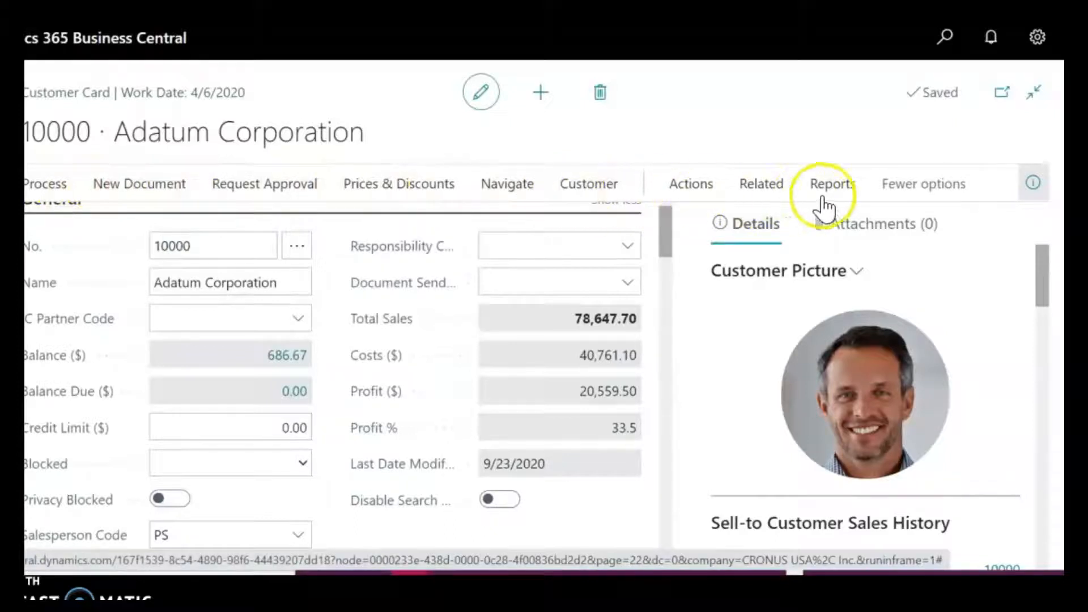
click(51, 190)
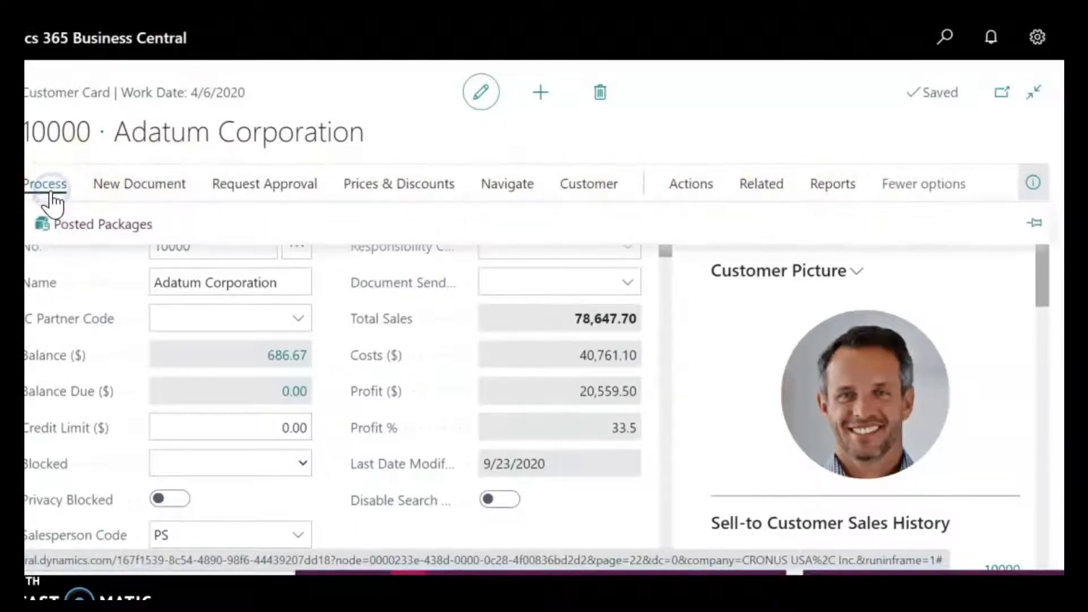
click(118, 185)
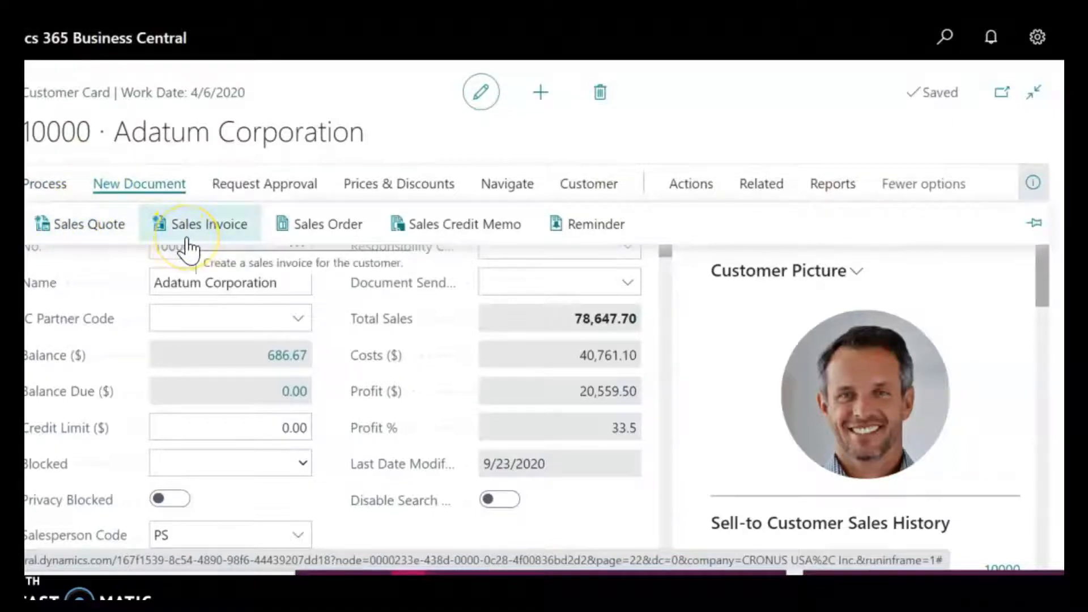
click(286, 190)
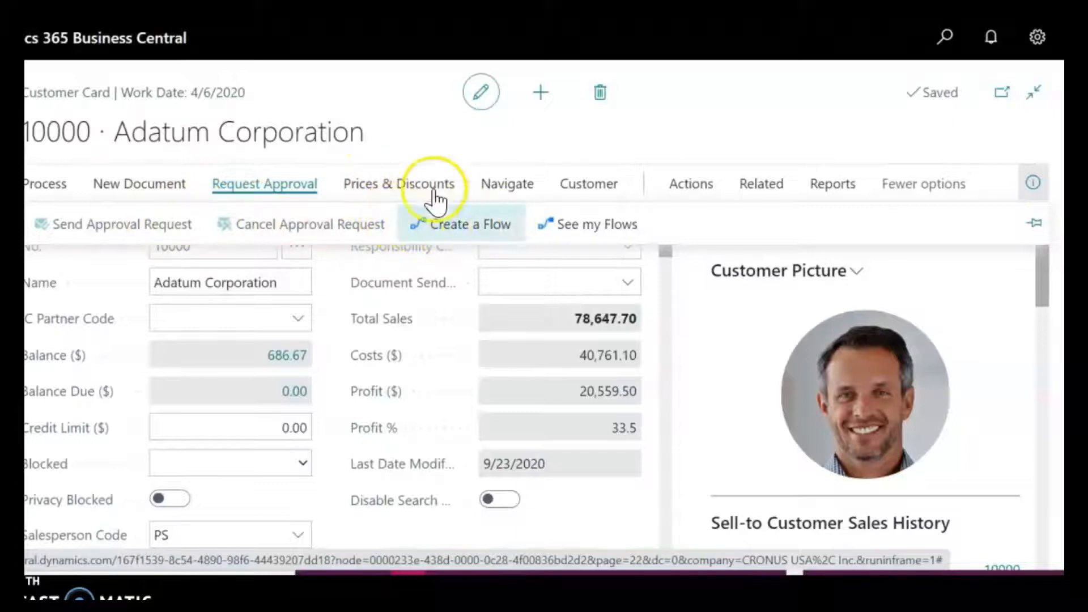
- View the sales prices set up for Adatum Corporation, and return to the customer card
click(395, 185)
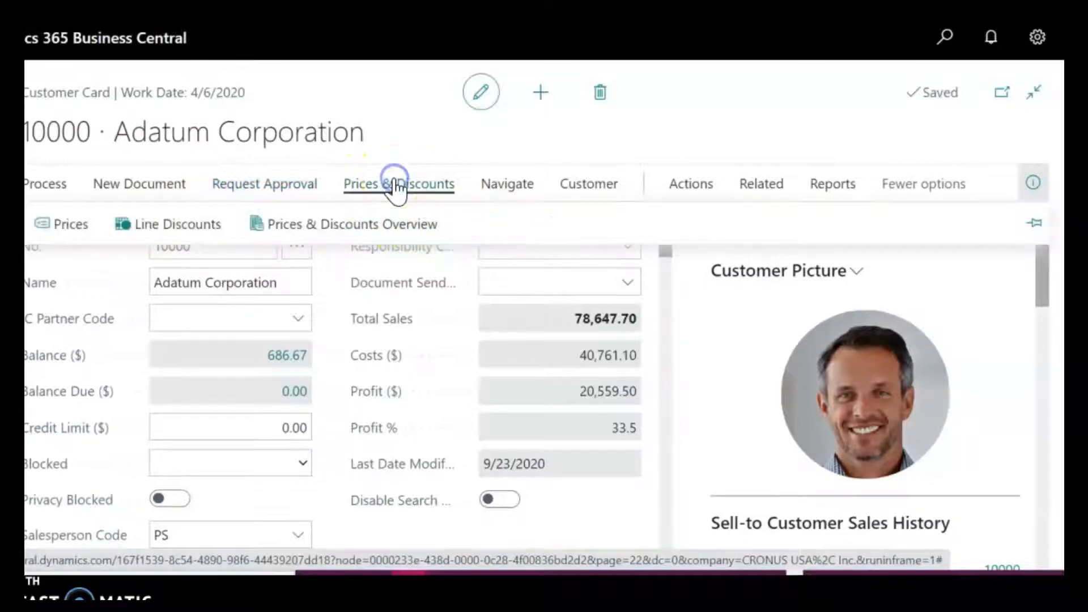
click(45, 229)
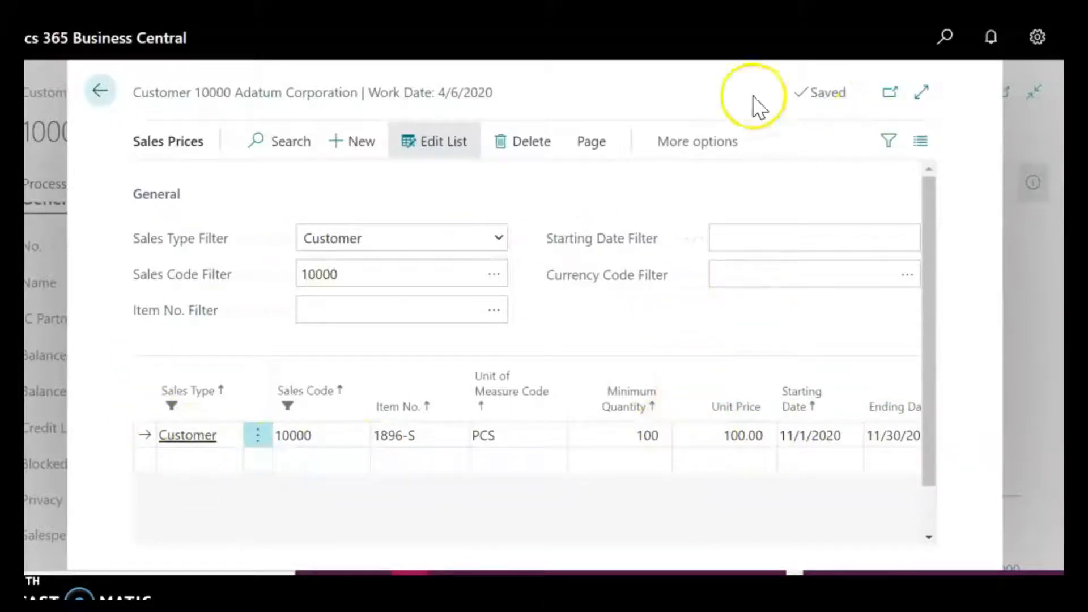
click(101, 91)
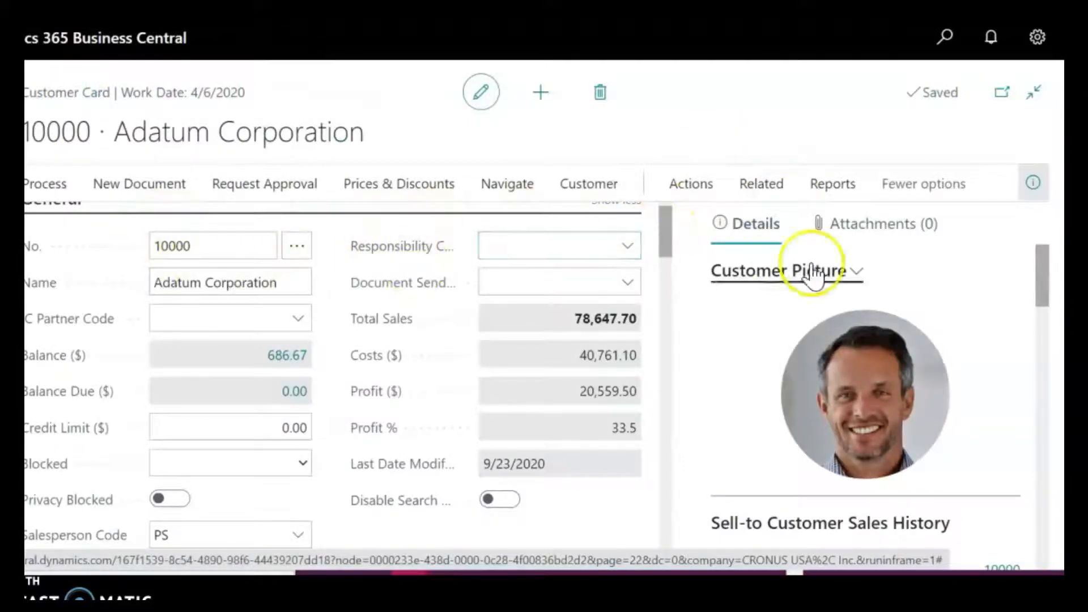
- Collapse the Address & Contact section of the customer card and expand it again
drag(665, 231, 665, 223)
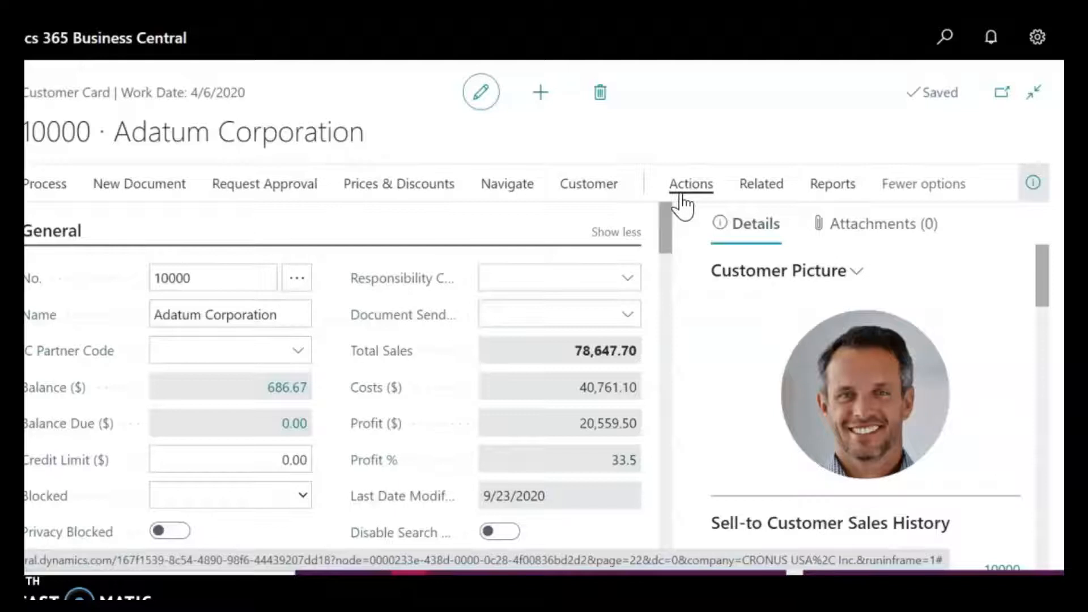
mouse_move(1039, 284)
mouse_down()
mouse_move(1049, 300)
mouse_move(1031, 451)
mouse_move(1043, 421)
mouse_move(1040, 273)
mouse_up()
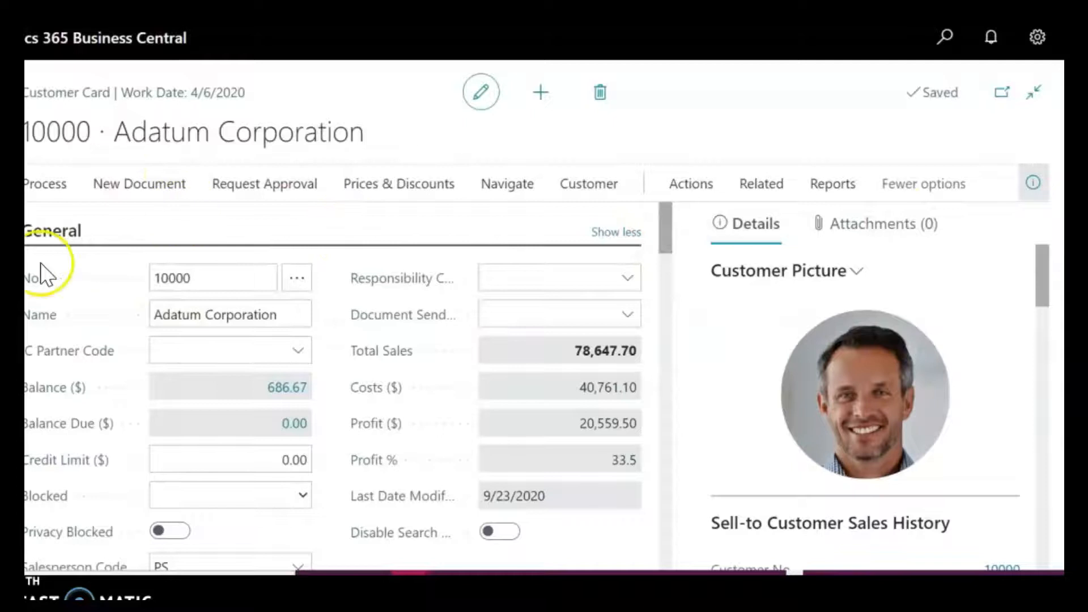
drag(661, 233, 664, 267)
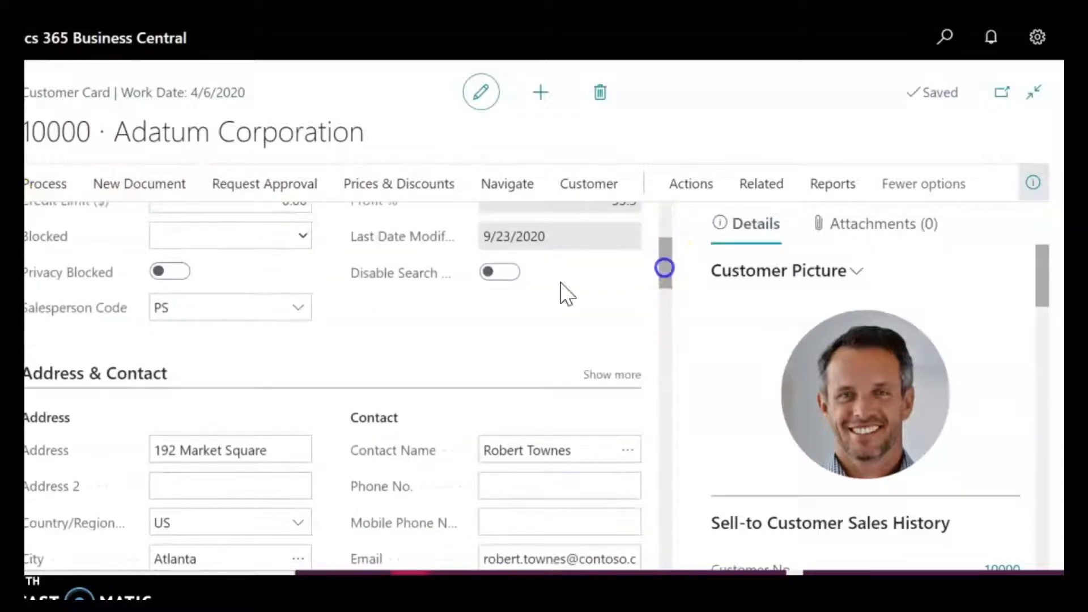
click(35, 378)
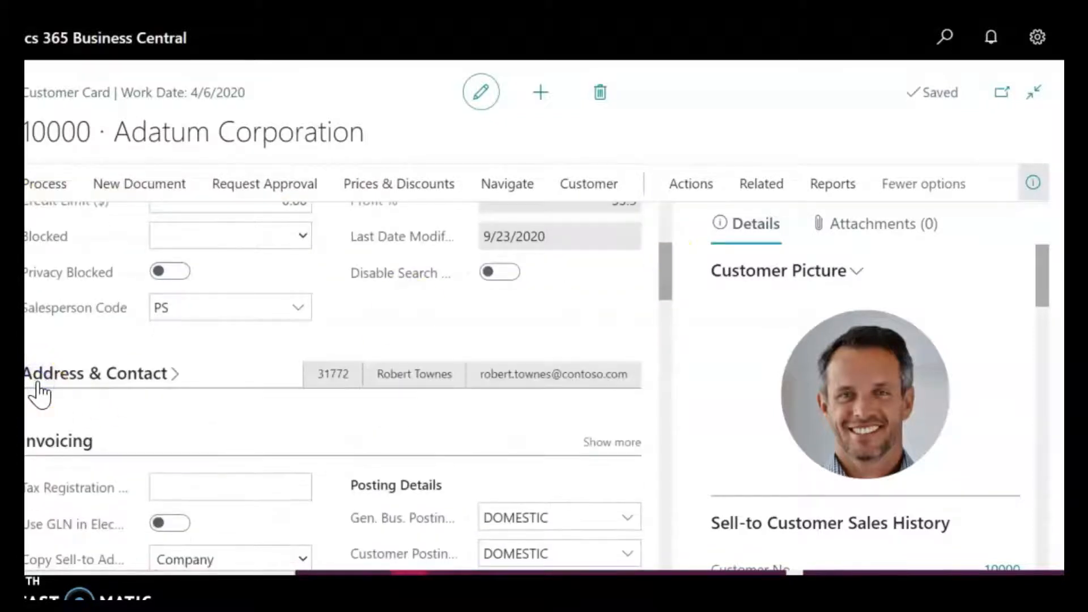
click(38, 381)
drag(666, 278, 666, 224)
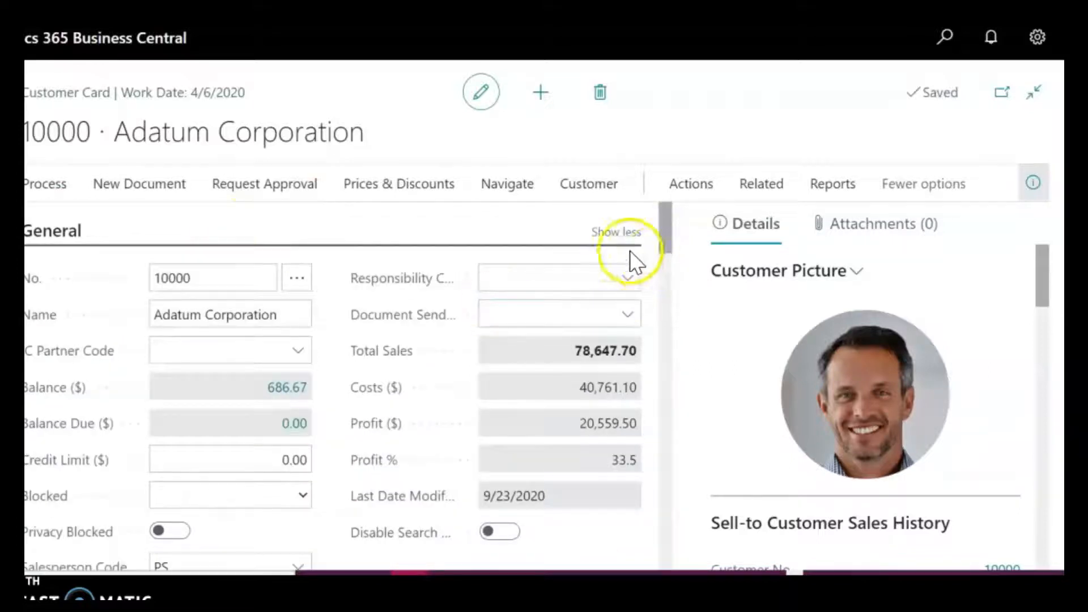
- Toggle the General section between its reduced and full set of fields, leaving all fields shown
click(612, 233)
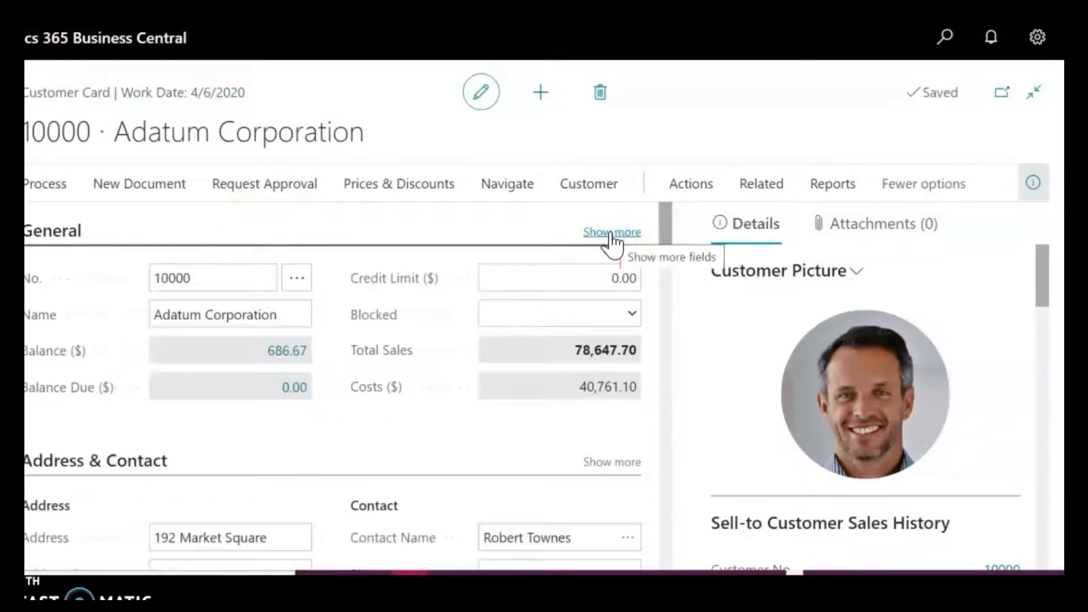
click(613, 238)
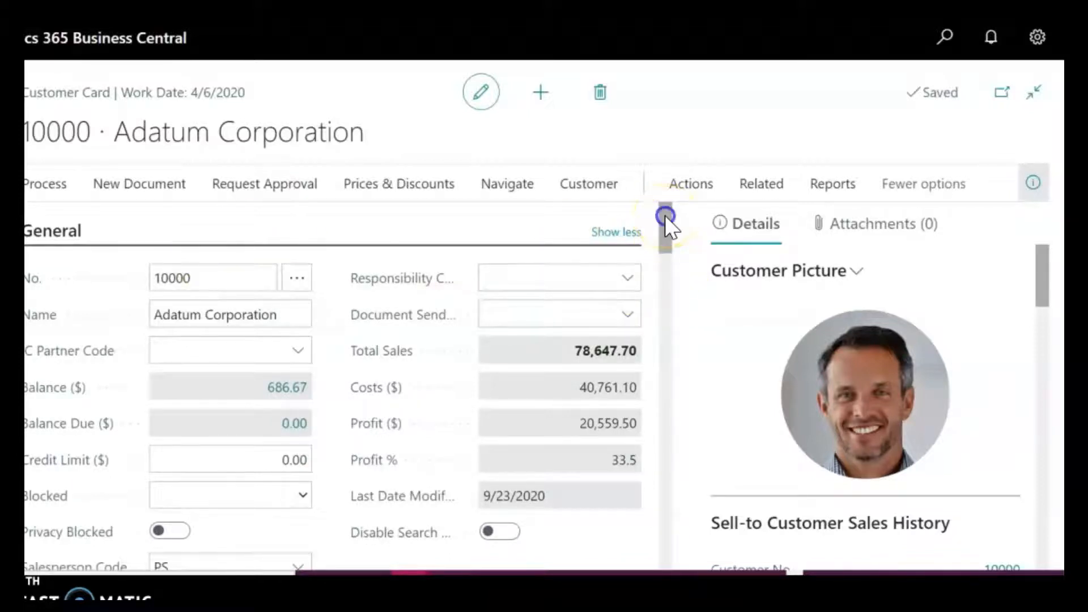
drag(665, 215, 665, 222)
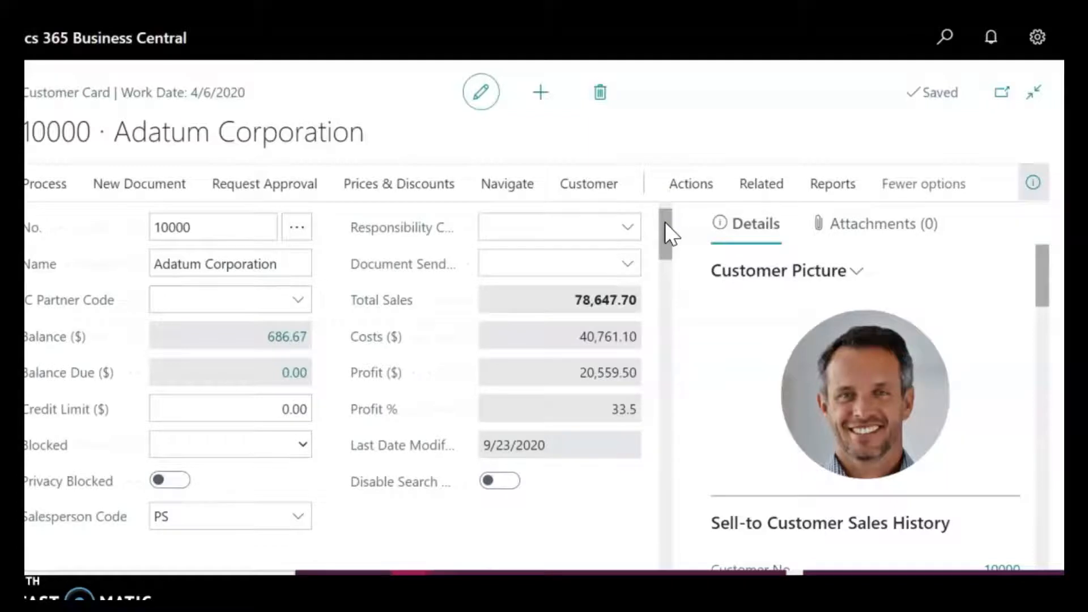
drag(665, 222, 664, 215)
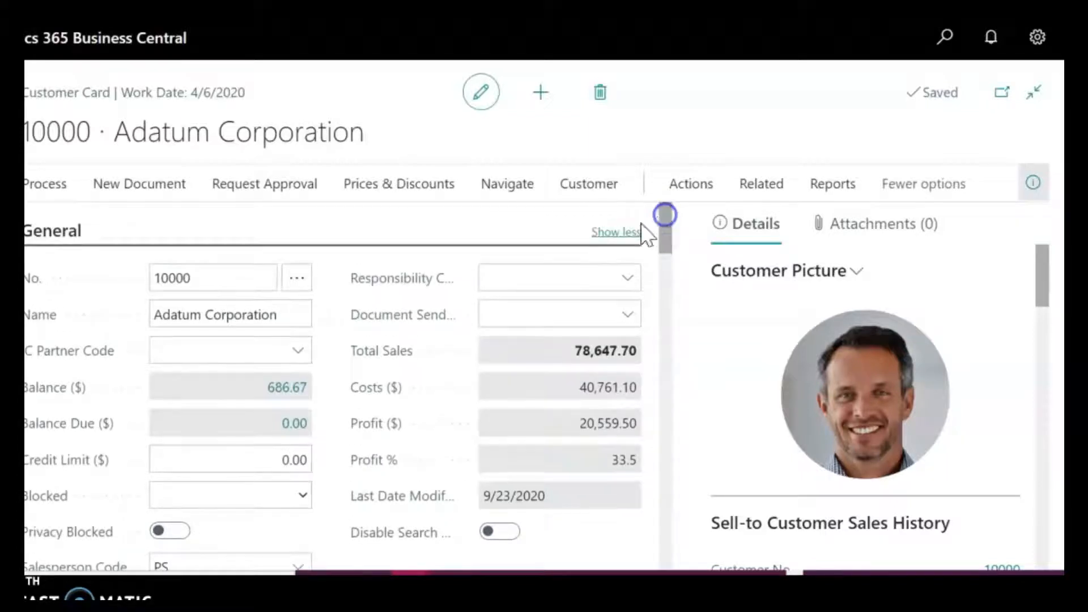
click(624, 234)
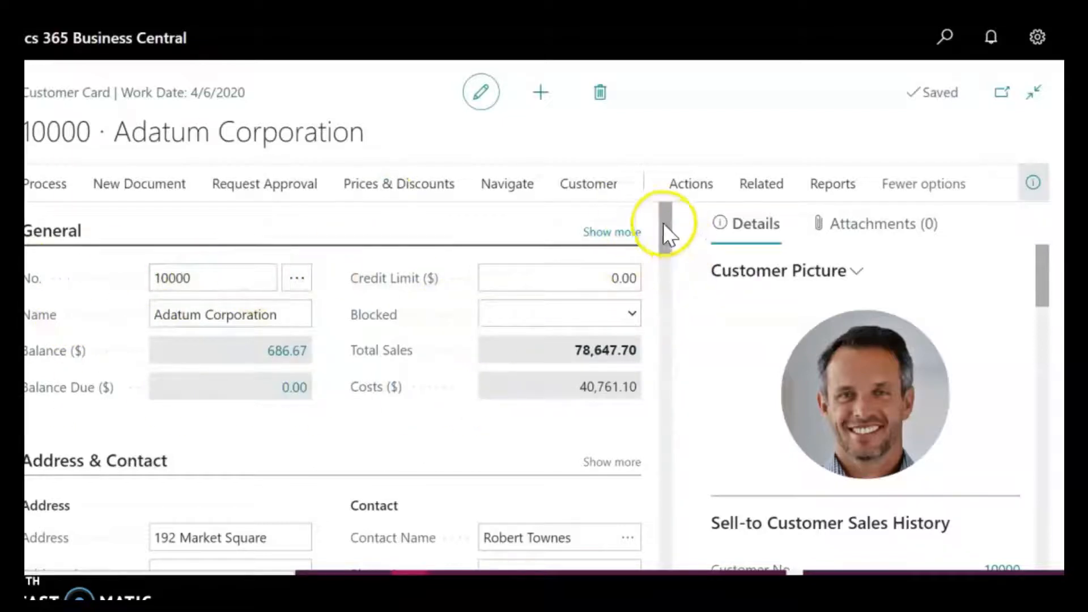
click(614, 232)
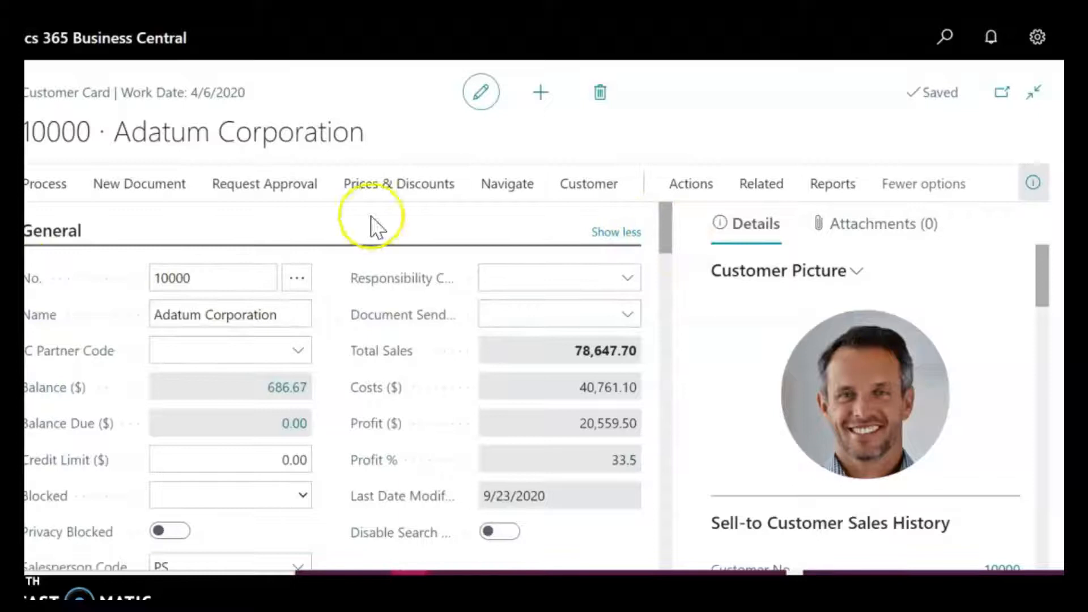
- Highlight the customer number in the General section to examine the No. field
click(163, 279)
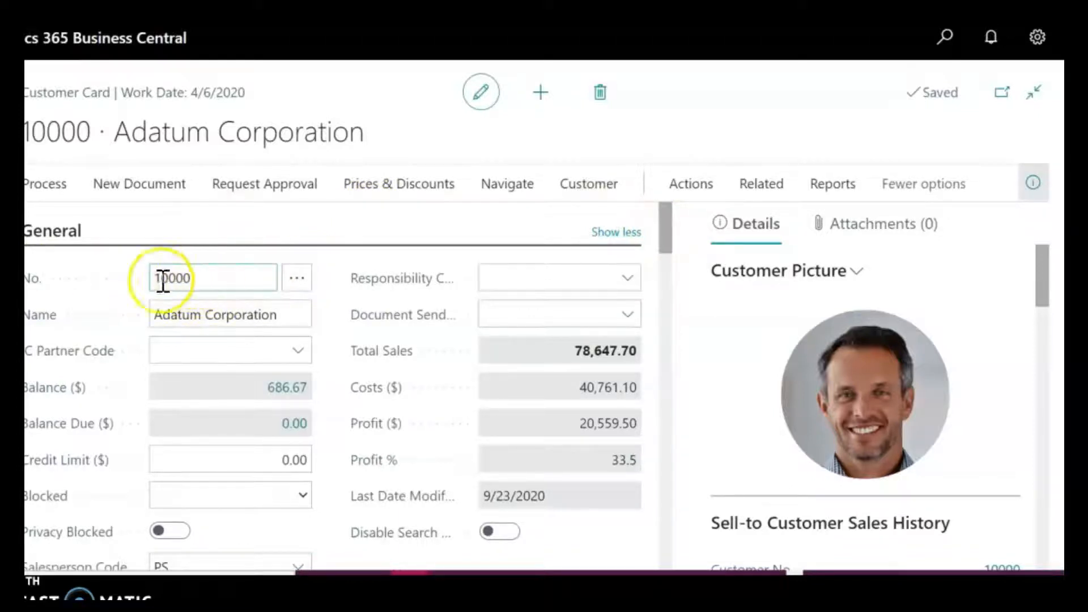
click(210, 279)
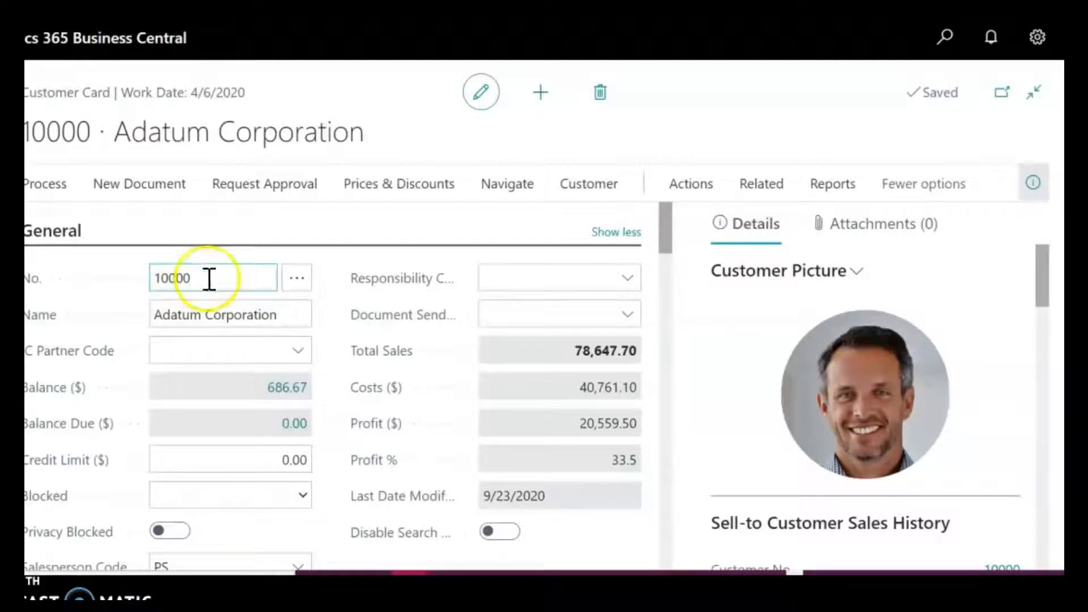
drag(209, 279, 146, 277)
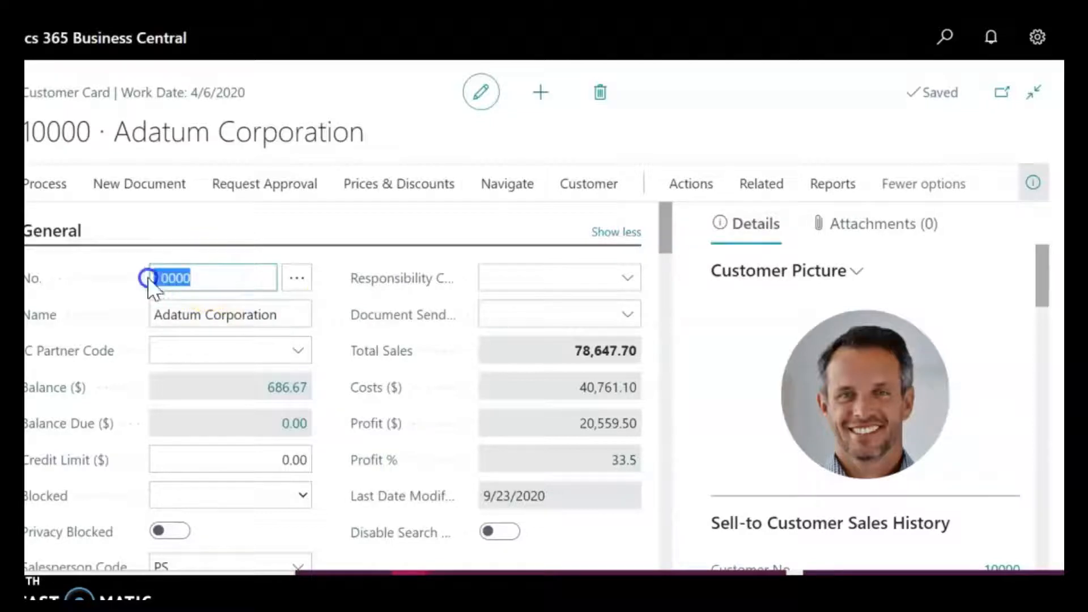
click(246, 277)
drag(248, 278, 145, 272)
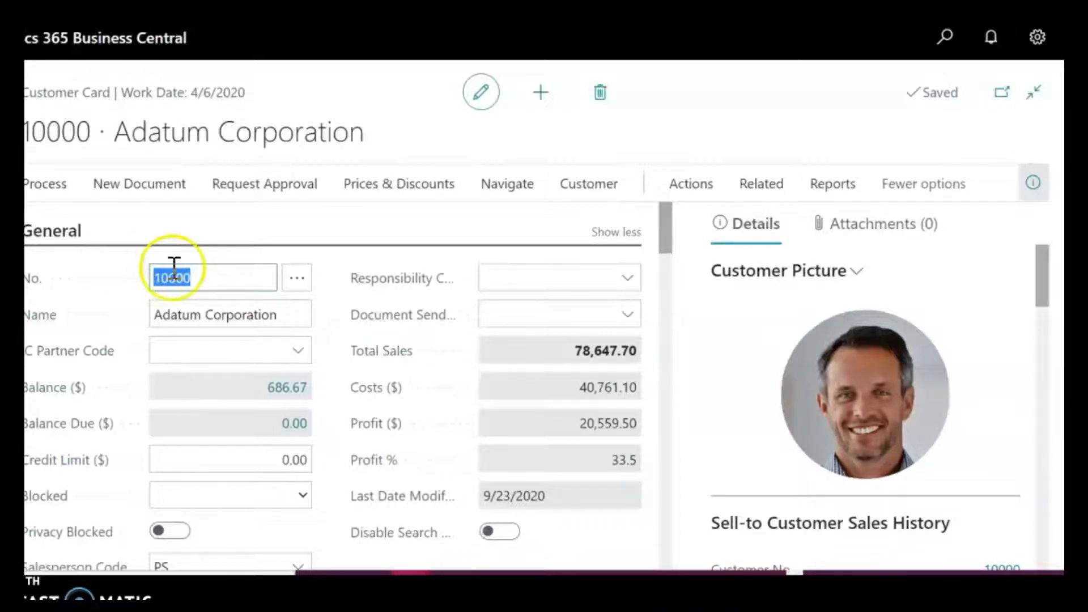
click(243, 288)
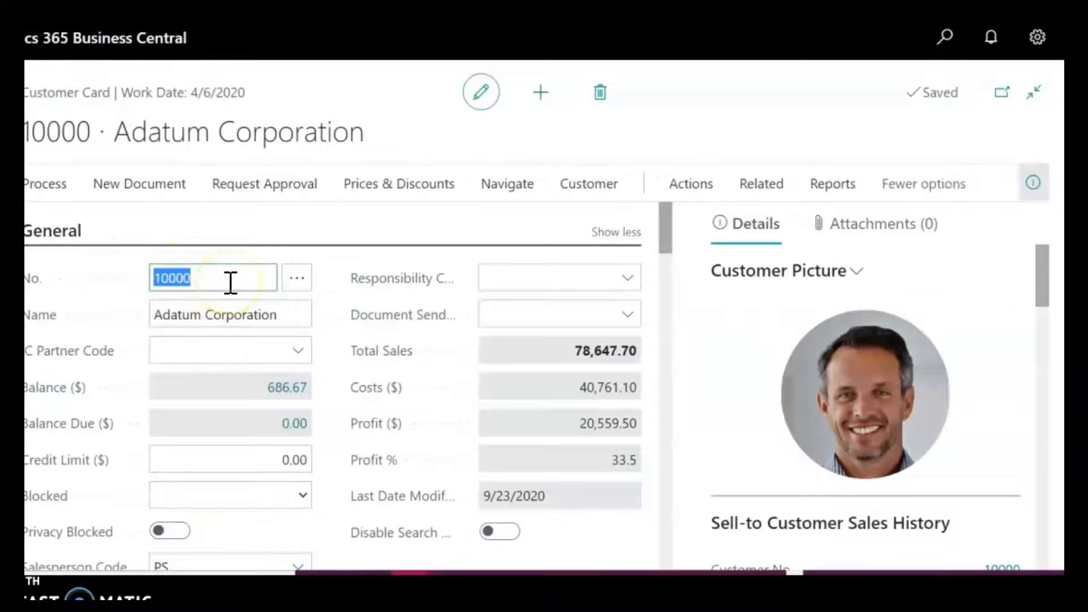
- Examine the remaining General fields, from the balances and credit limit down to the Salesperson Code
drag(667, 218, 665, 241)
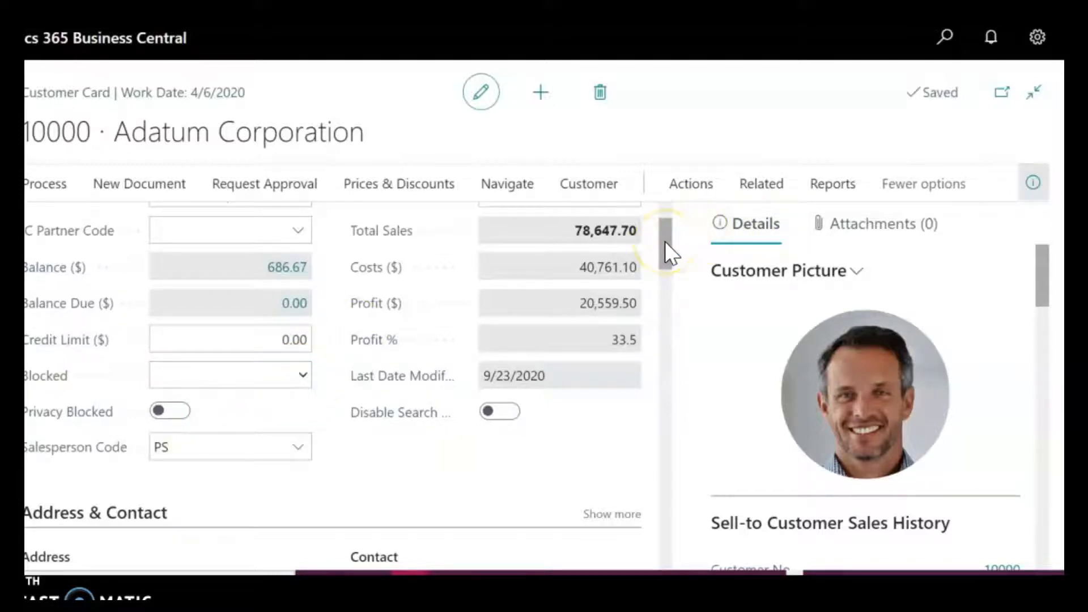
drag(665, 240, 666, 256)
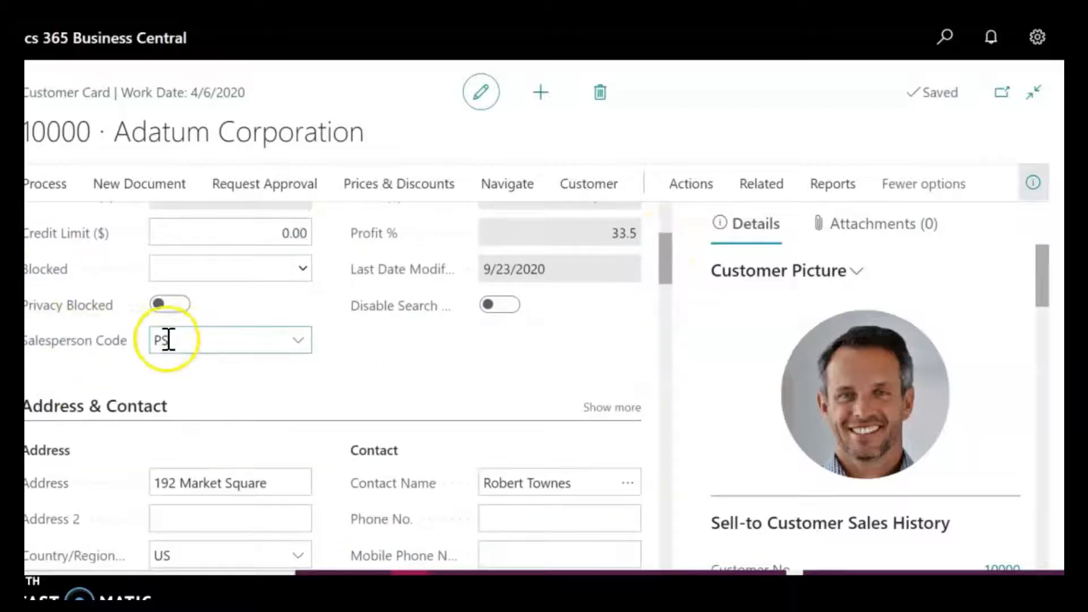
click(668, 254)
- Examine the address and contact fields in the Address & Contact section, including the explanation of Home Page
drag(667, 257, 668, 278)
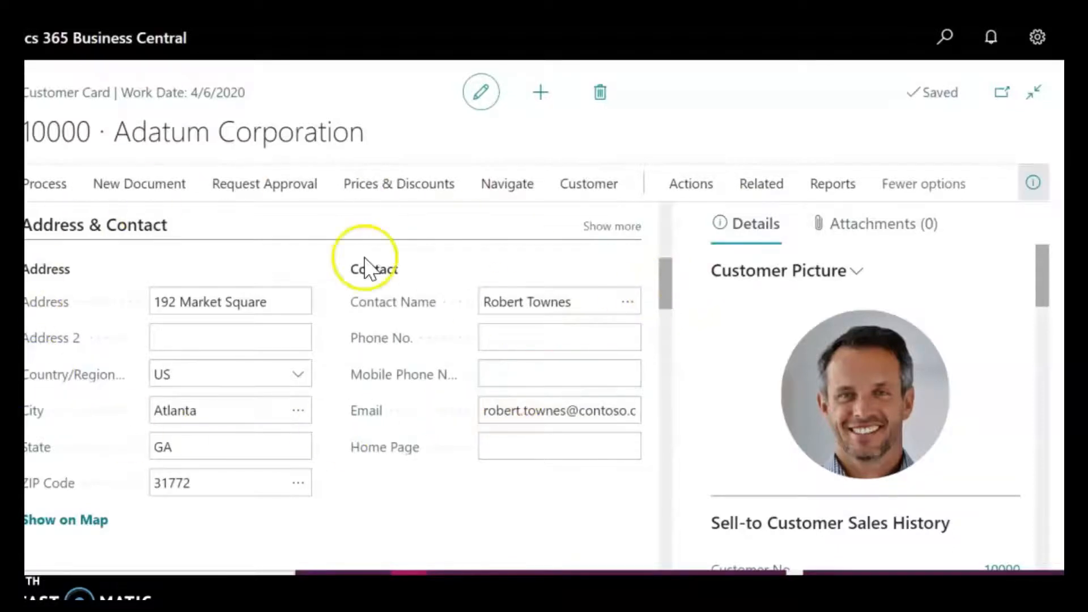
mouse_move(361, 453)
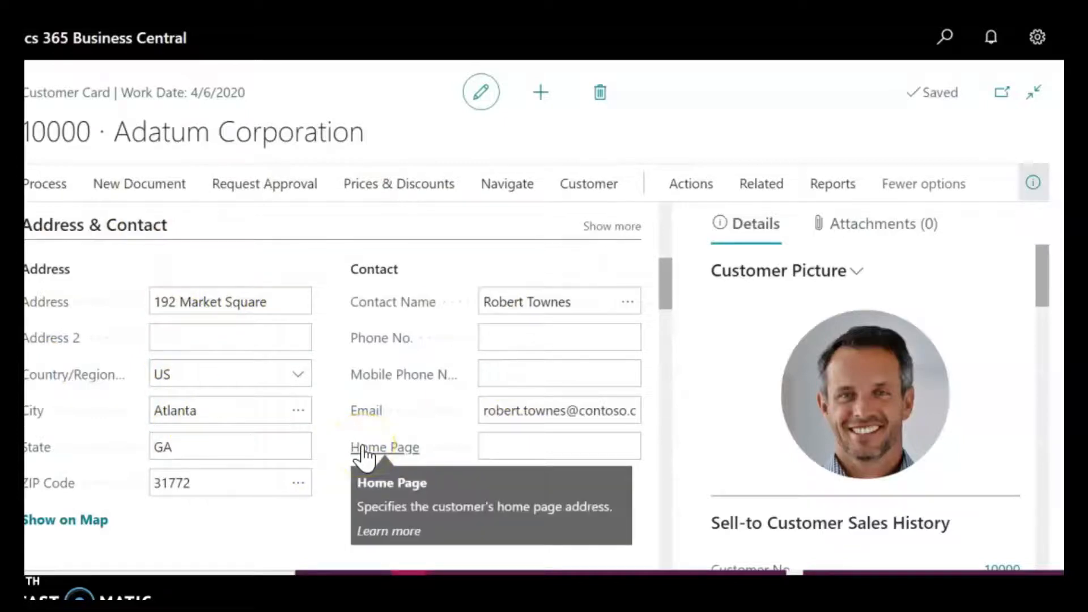
drag(660, 271, 661, 348)
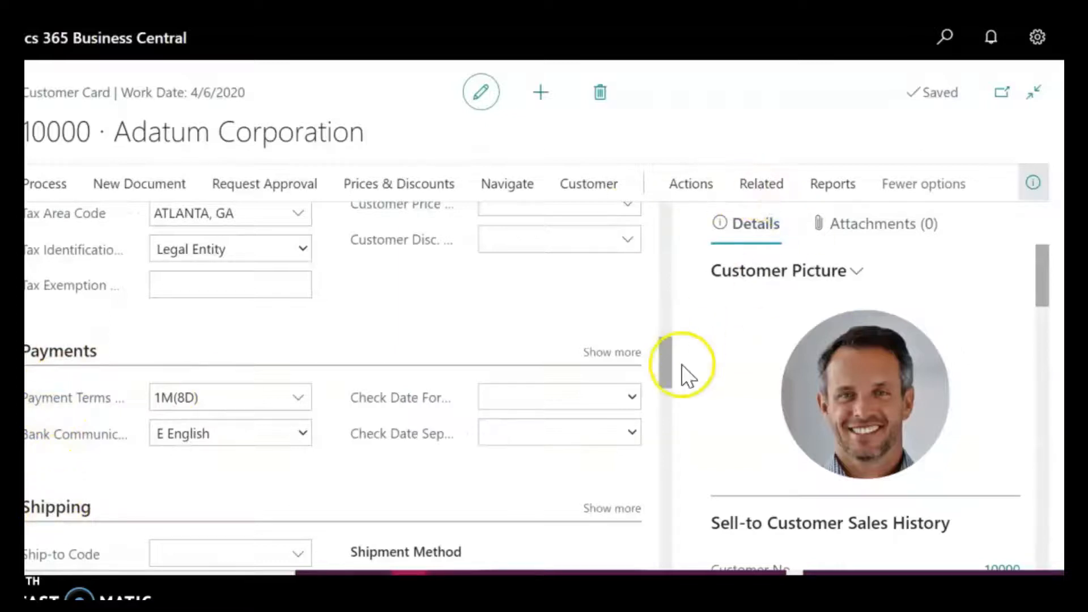
drag(666, 367, 669, 290)
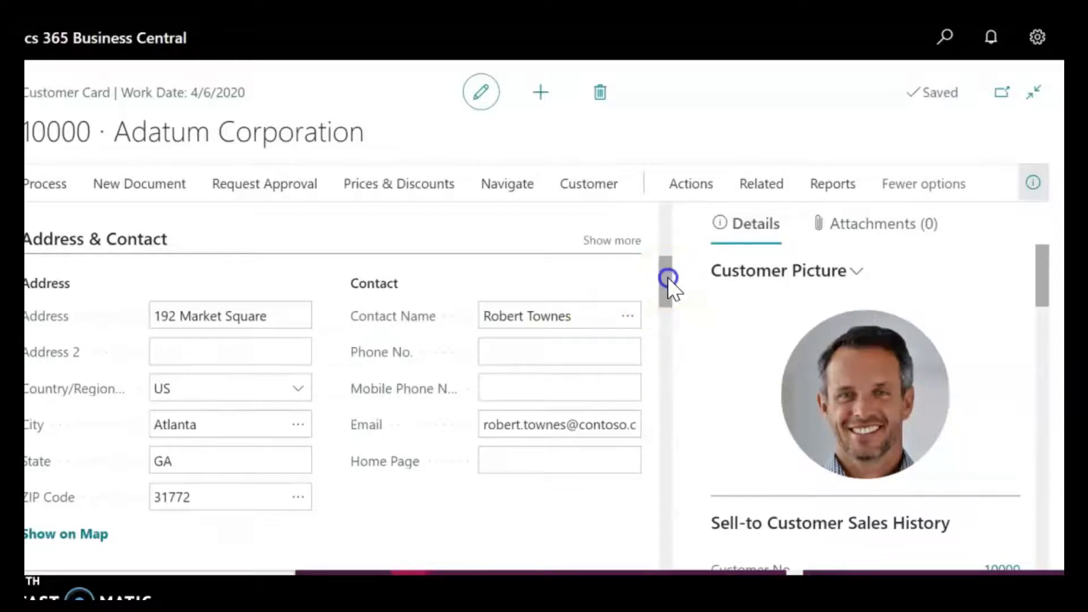
drag(668, 277, 668, 278)
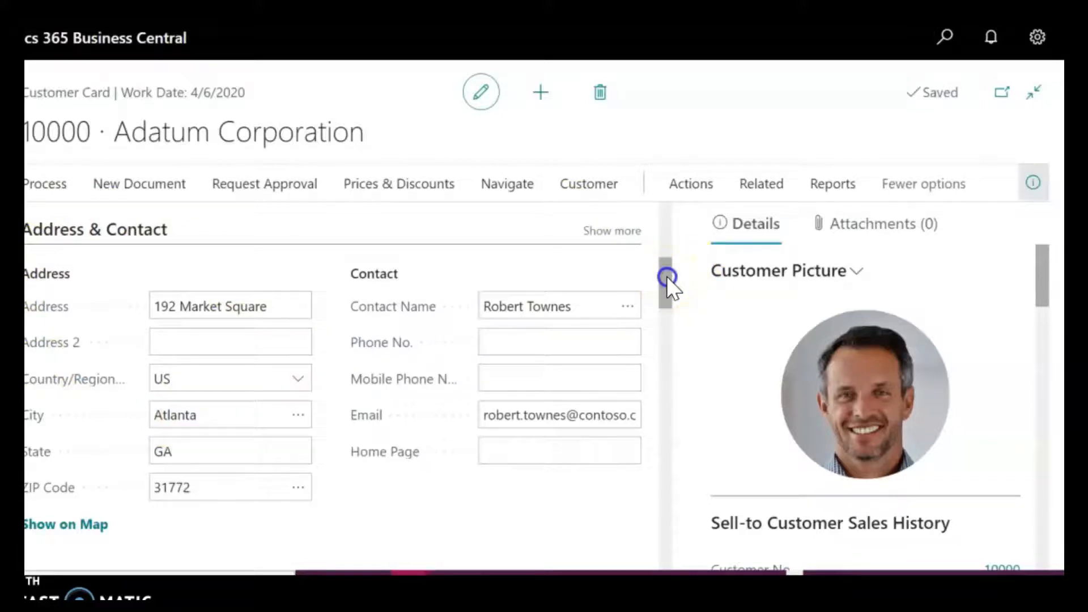
drag(667, 277, 667, 281)
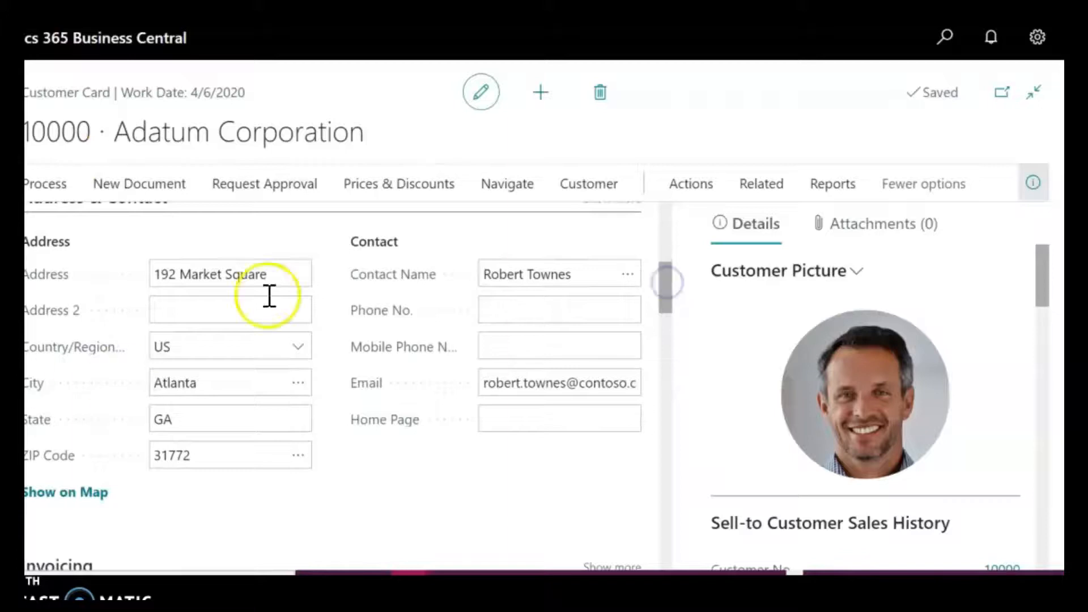
- Examine the Invoicing section's tax fields and its general business and customer posting groups
click(667, 280)
drag(665, 280, 664, 329)
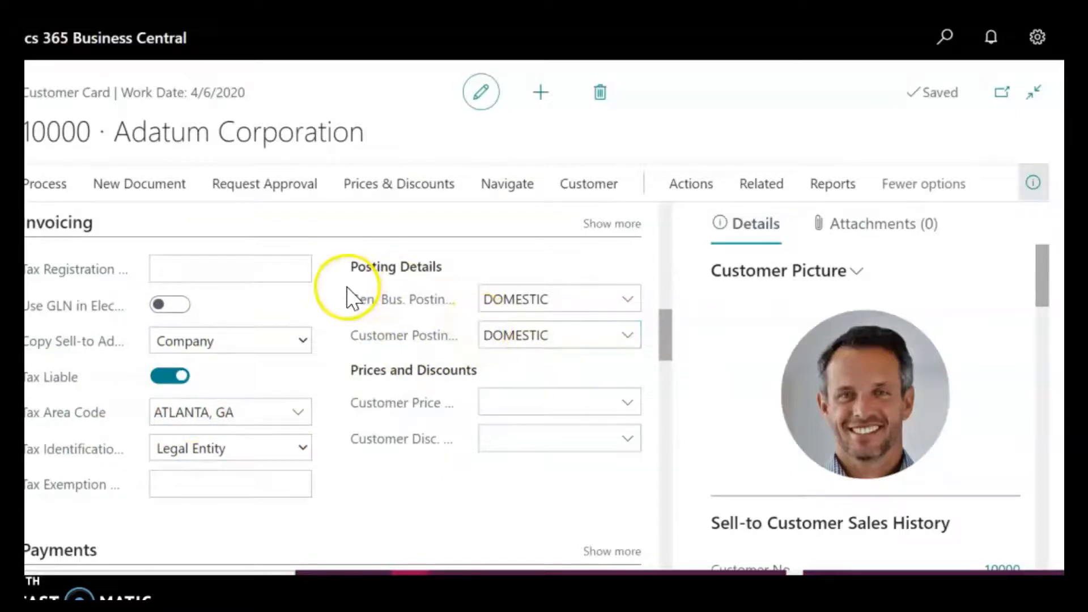
click(368, 304)
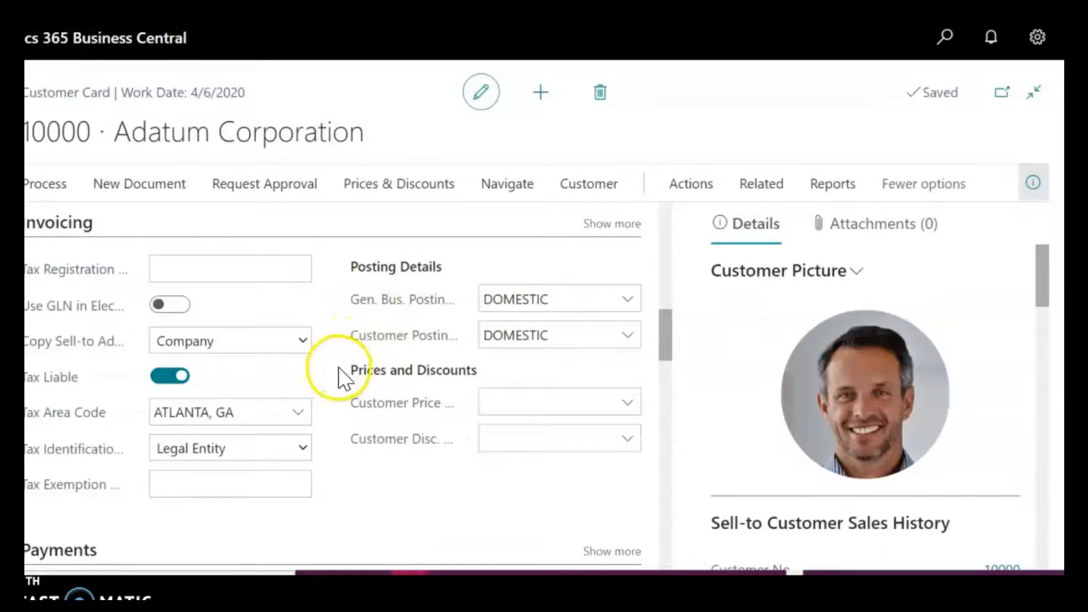
click(398, 342)
click(644, 306)
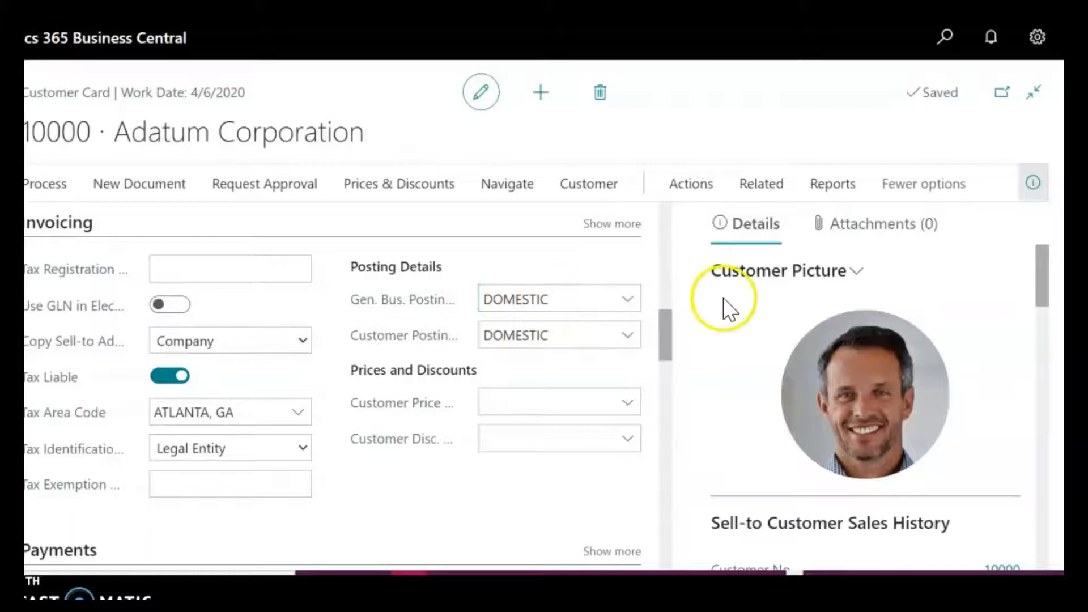
drag(668, 329, 668, 334)
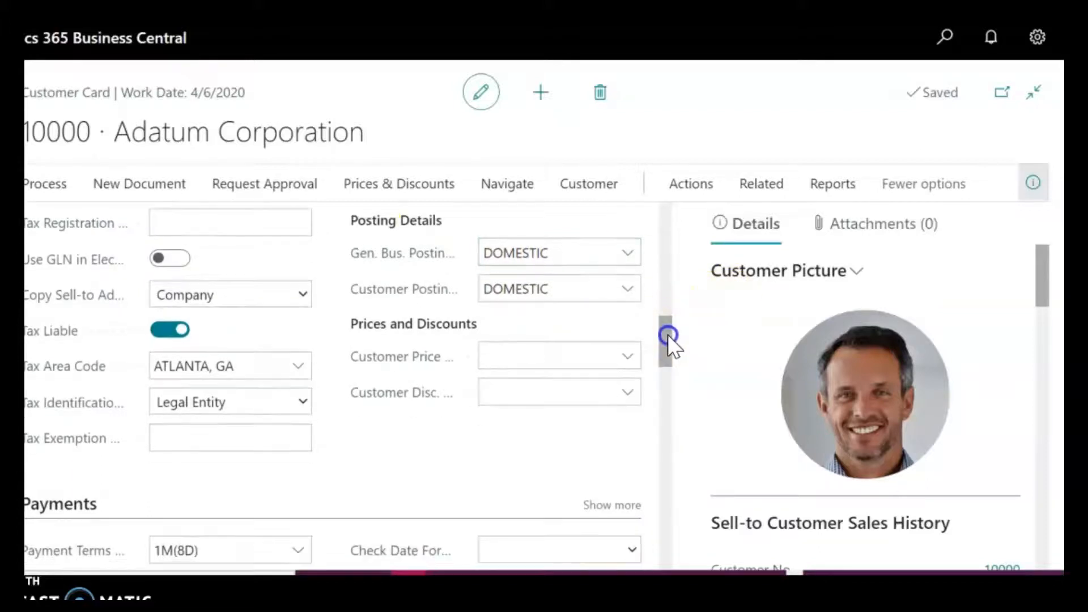
- Read the explanation of Customer Posting Group and examine the payment terms and check date fields in the Payments section
click(353, 298)
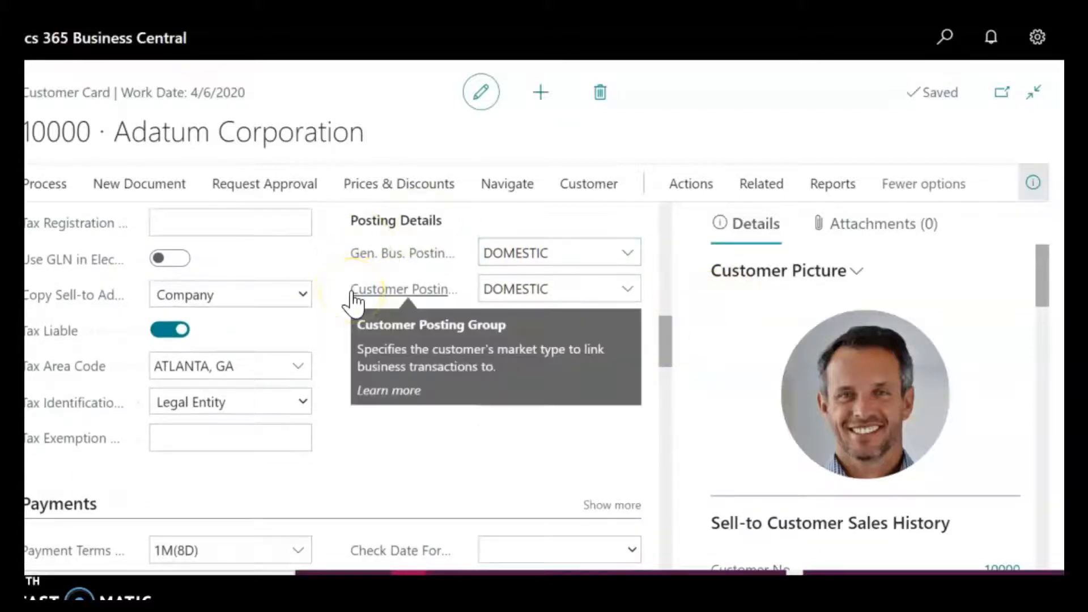
click(515, 288)
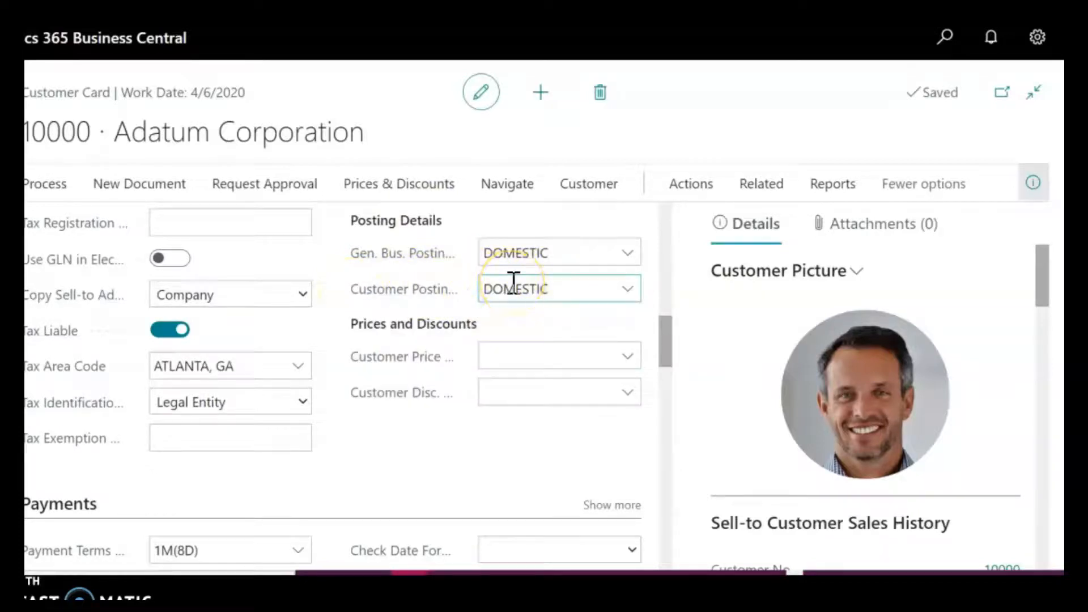
click(669, 320)
drag(669, 321, 664, 357)
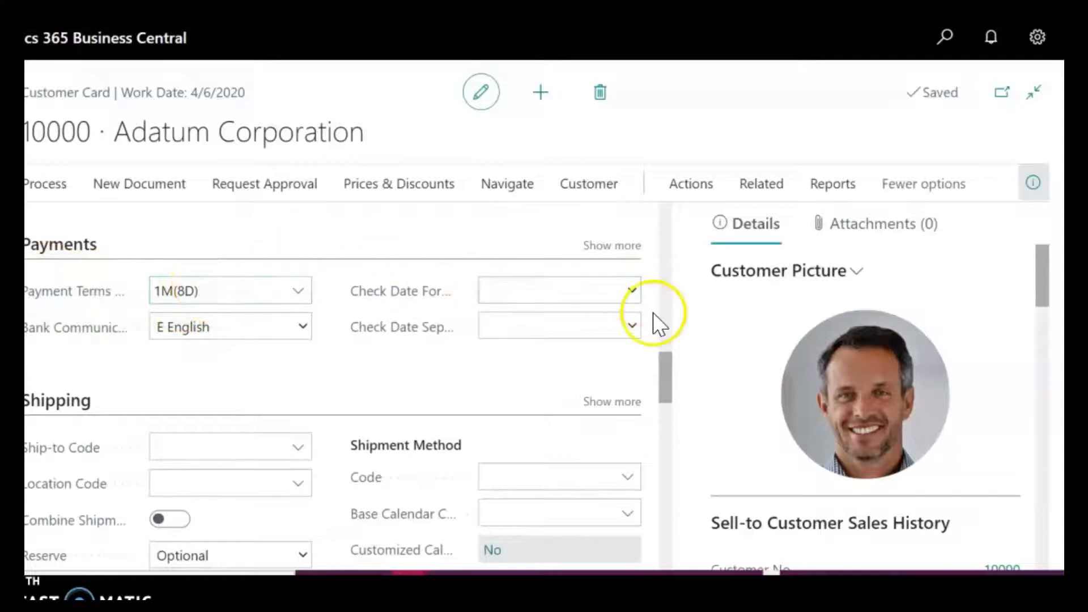
drag(668, 362, 669, 367)
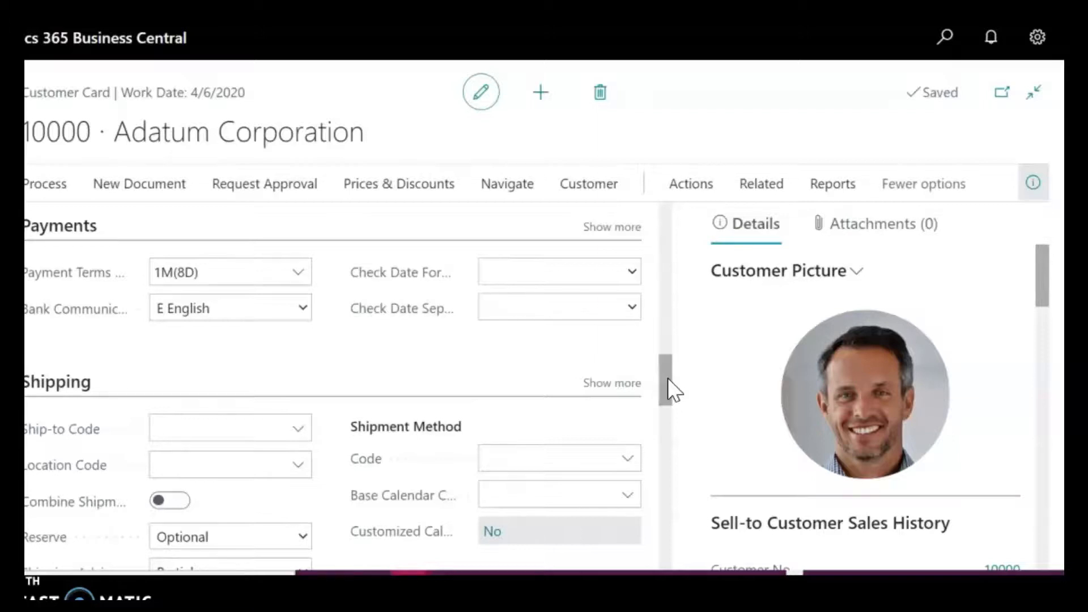
- Examine the alternative addresses available for the Ship-to Code in the Shipping section, leaving the field empty
drag(668, 379, 661, 397)
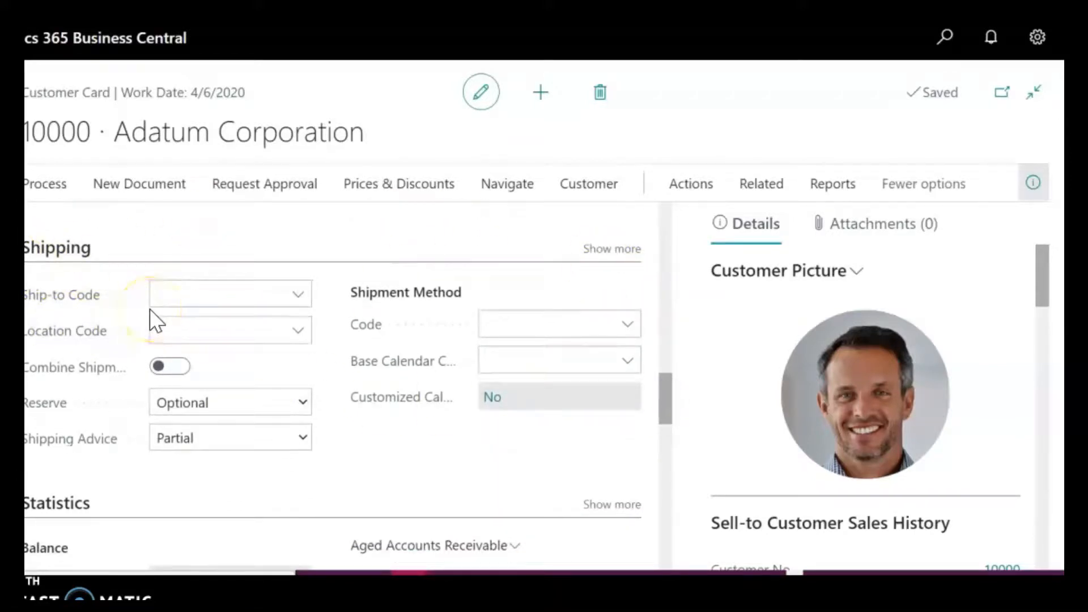
click(303, 298)
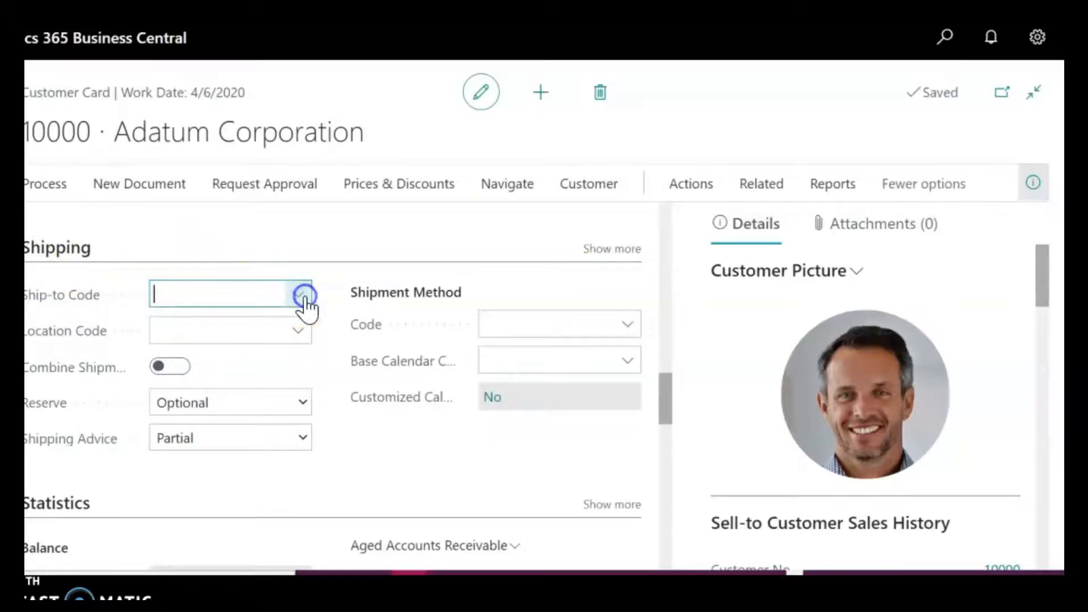
click(284, 306)
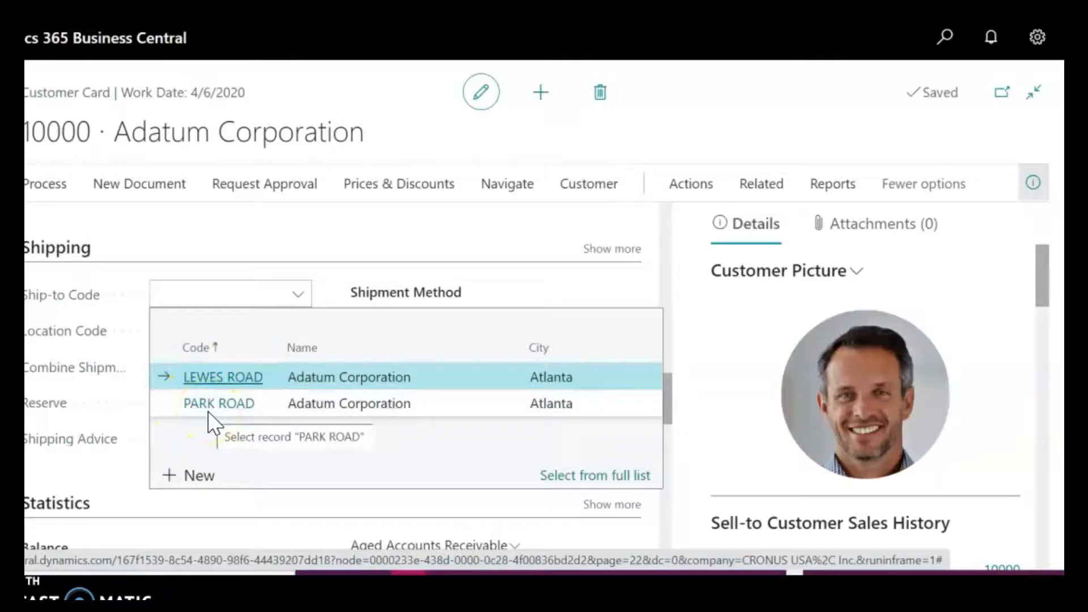
click(380, 250)
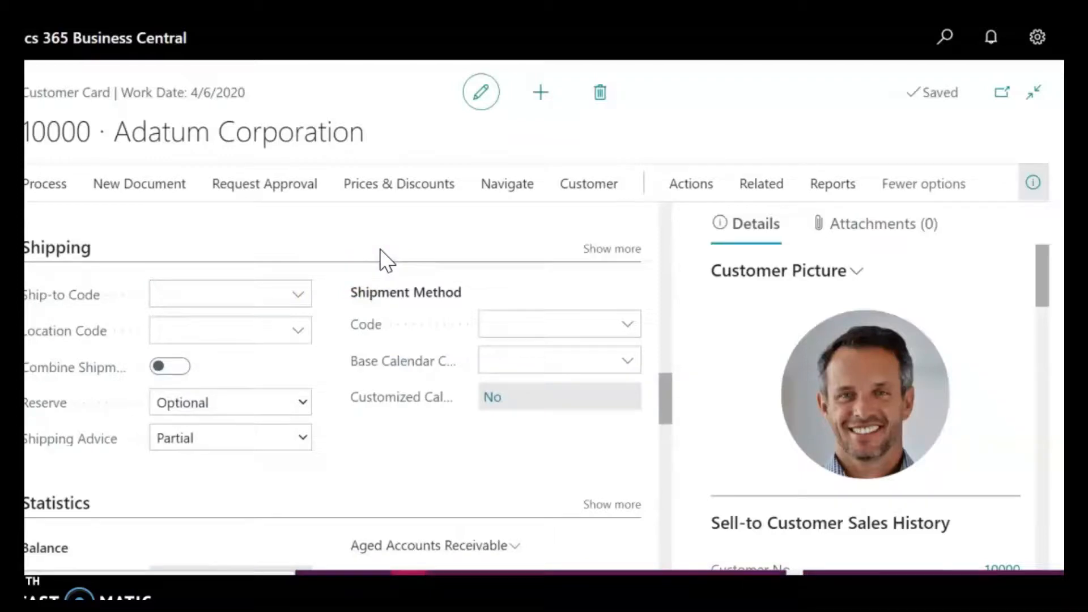
click(289, 289)
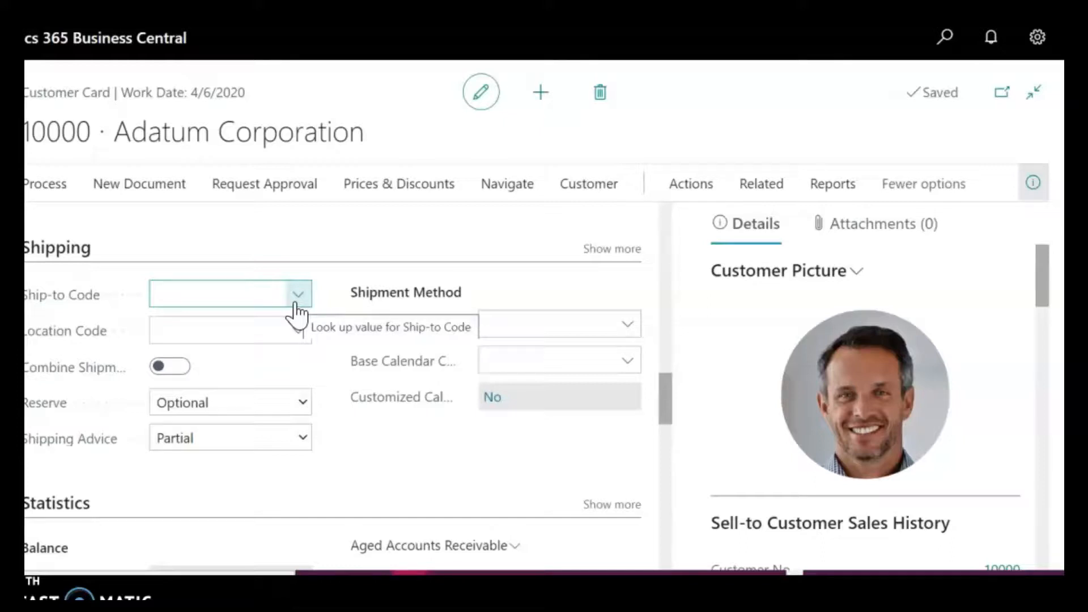
click(274, 337)
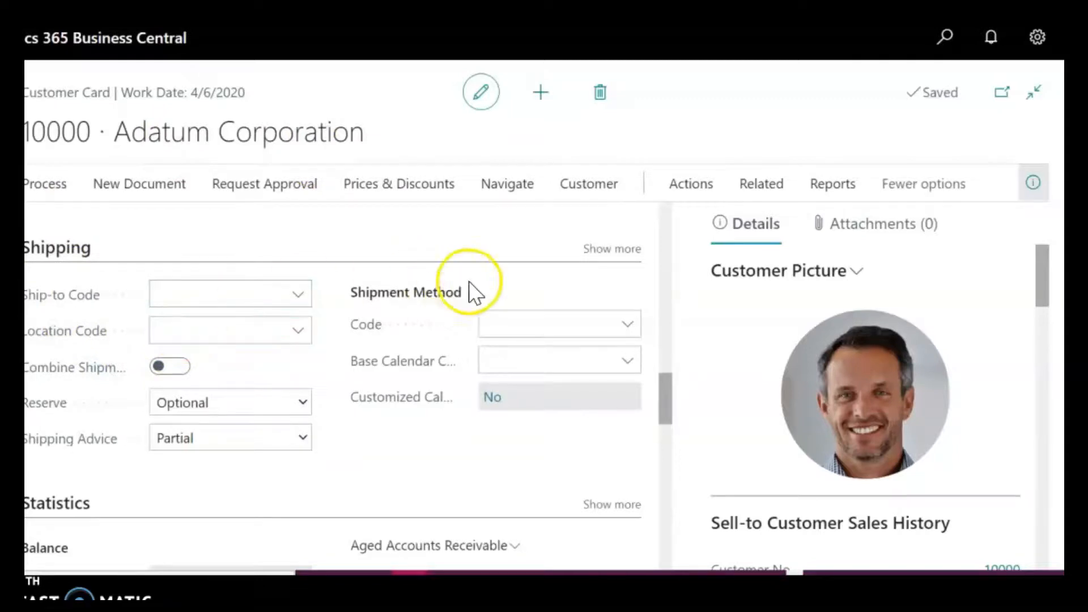
- Look through the available shipment method codes without choosing one, and read the explanation of Base Calendar Code
click(550, 314)
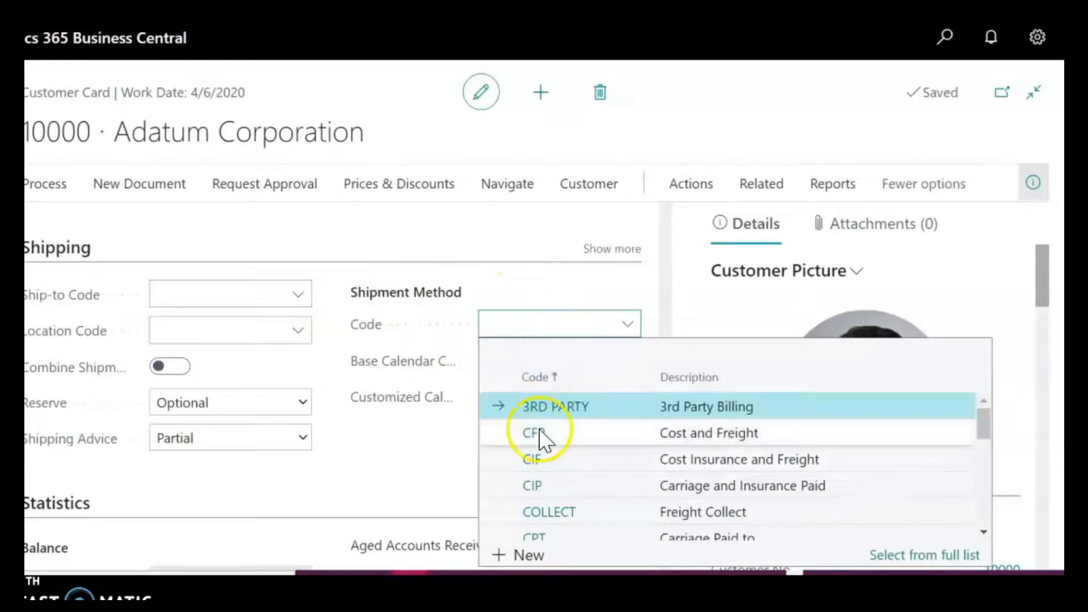
click(495, 240)
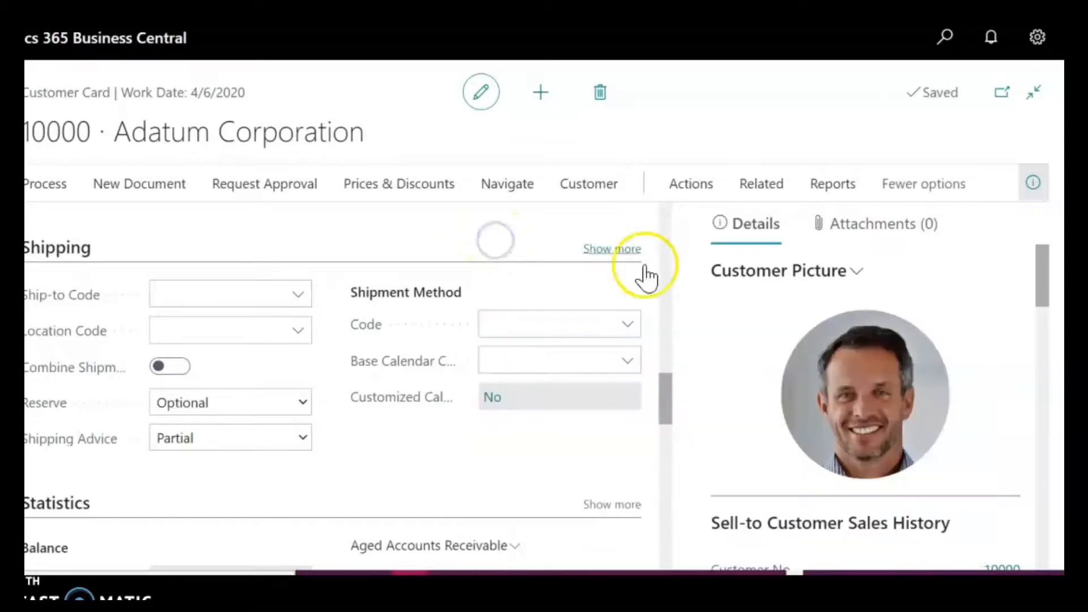
drag(664, 390, 664, 400)
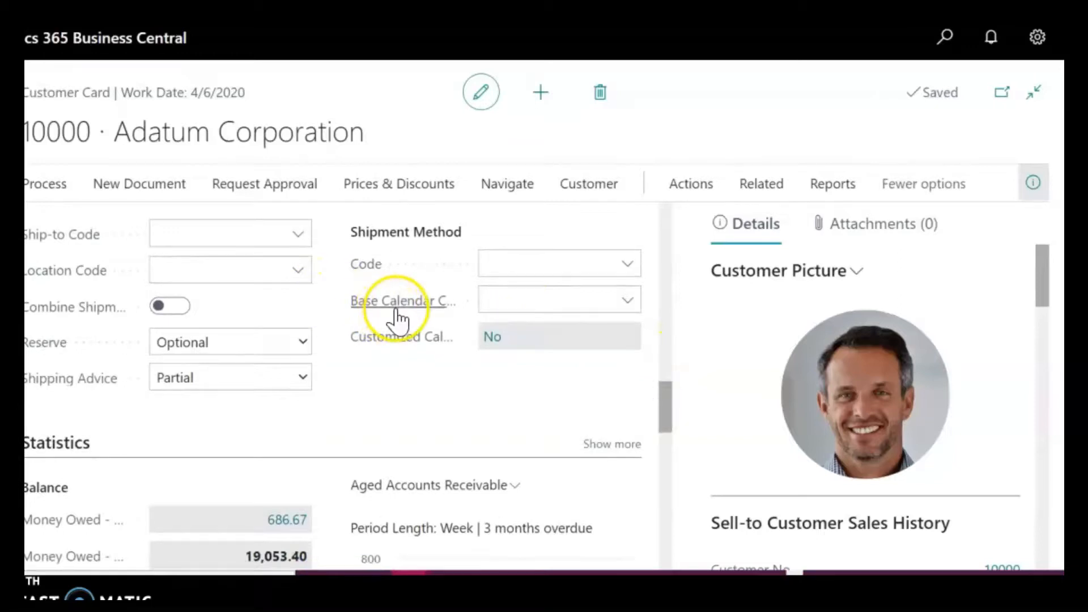
mouse_move(399, 311)
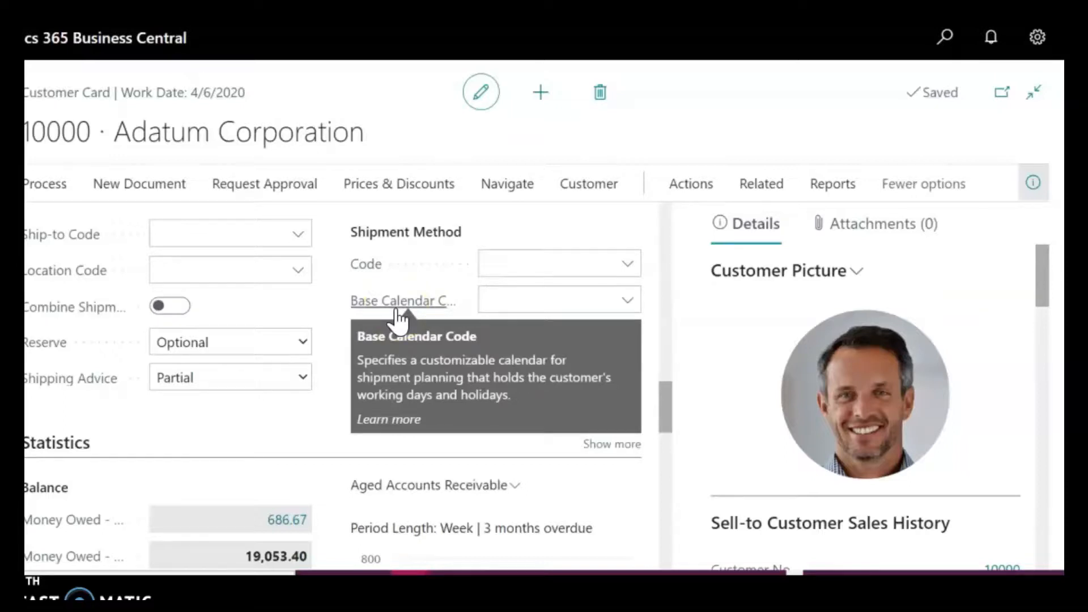
click(584, 257)
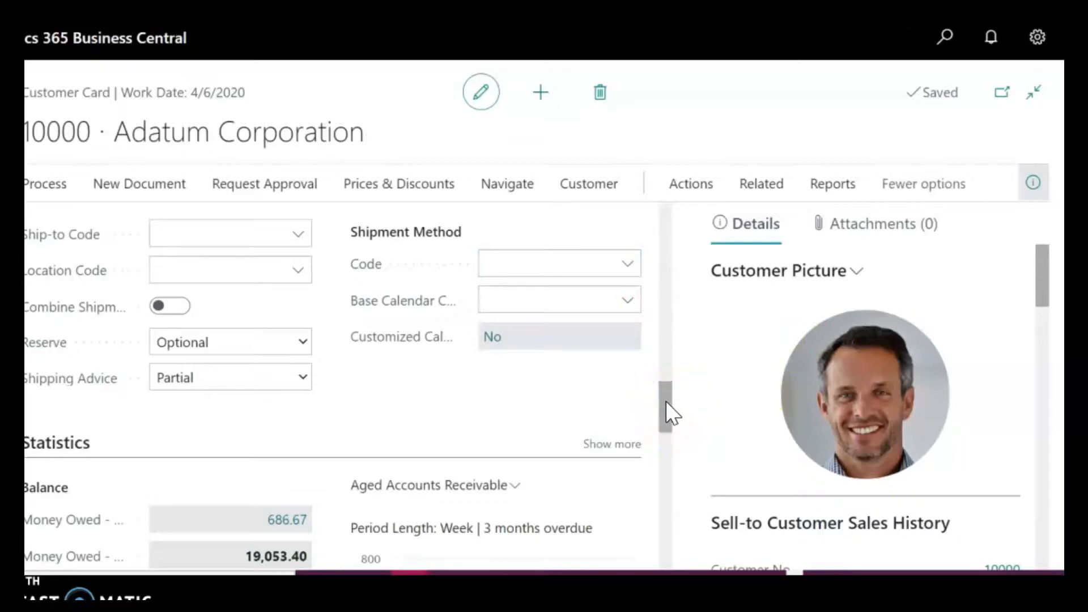
- Examine the Statistics section with its Aged Accounts Receivable chart and the remaining Procurement, E-Ship and EDI sections
drag(665, 401, 664, 444)
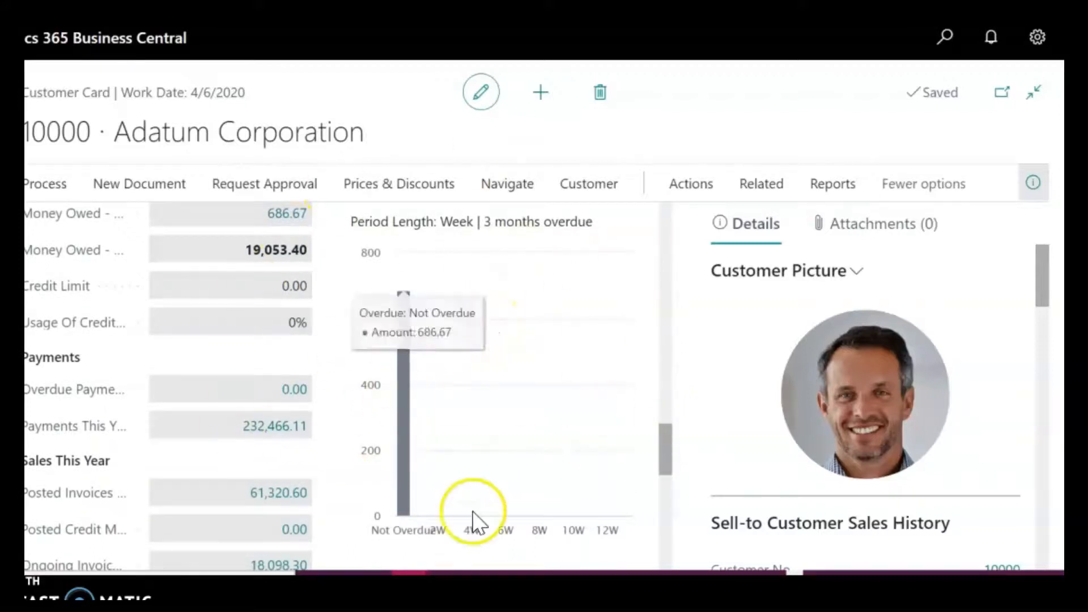
drag(664, 444, 661, 534)
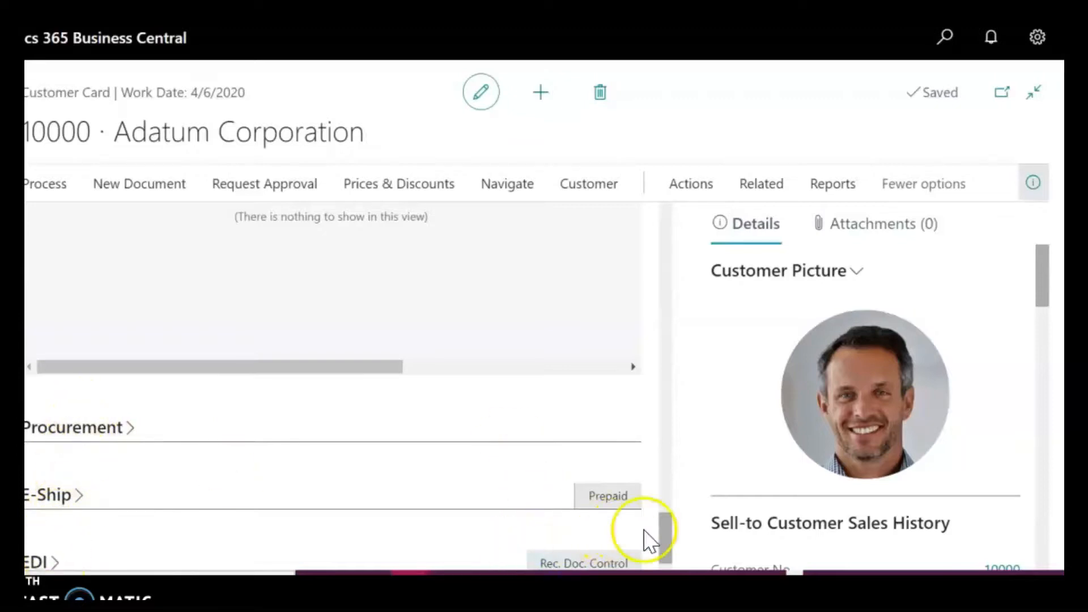
drag(668, 533, 670, 564)
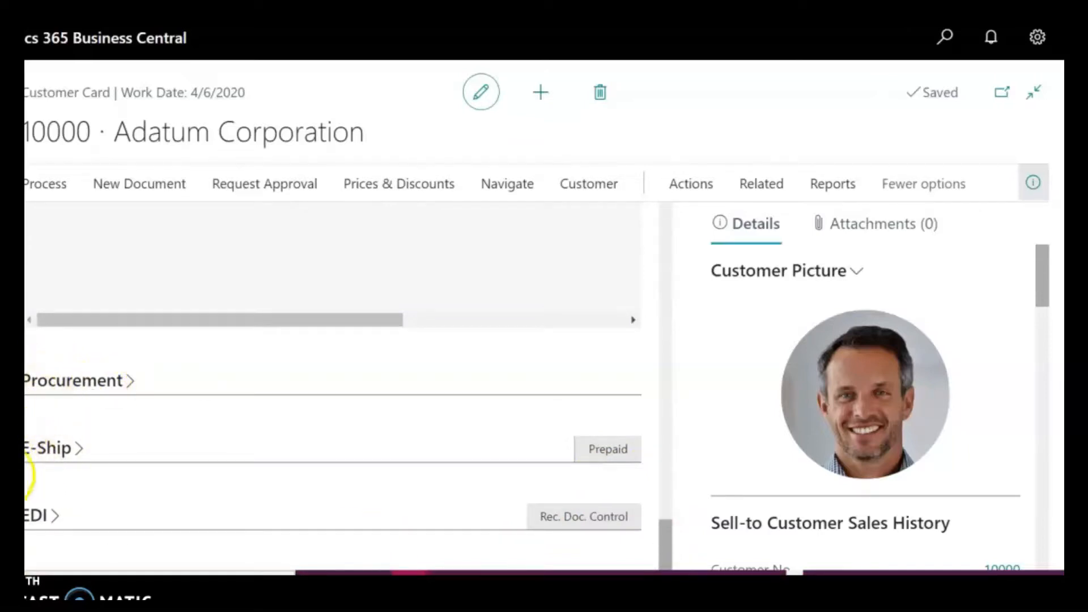
- View the sales prices set up for the customer and return to the customer card
drag(666, 545, 659, 220)
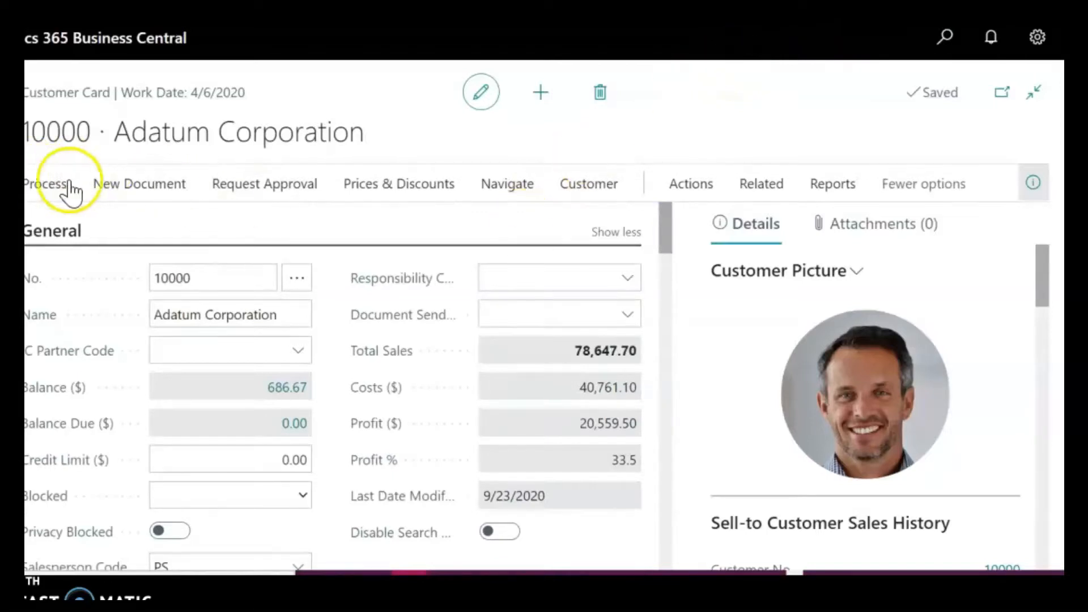
click(395, 187)
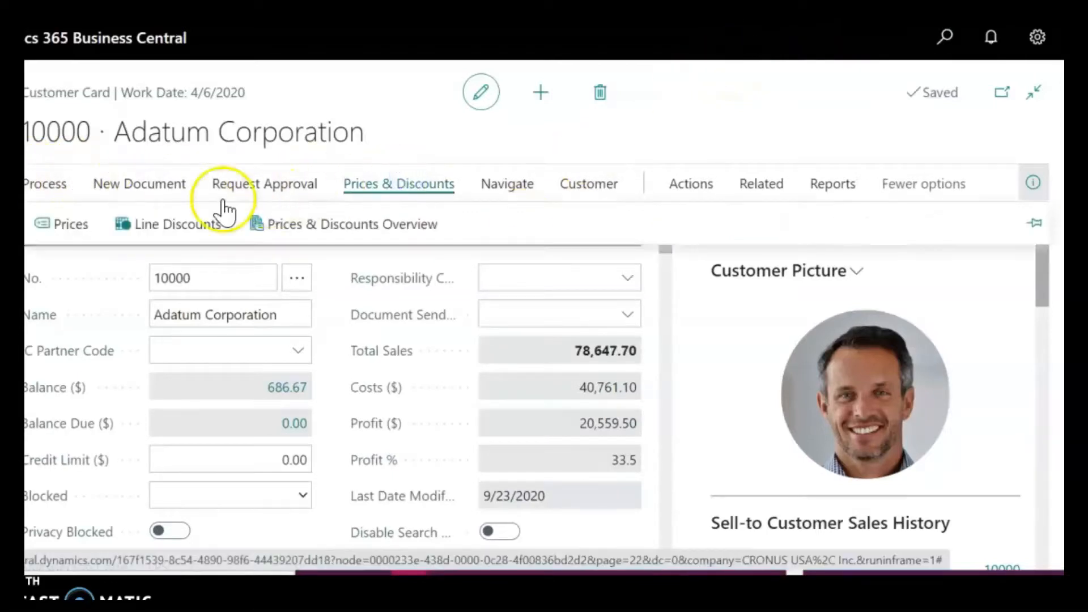
click(65, 236)
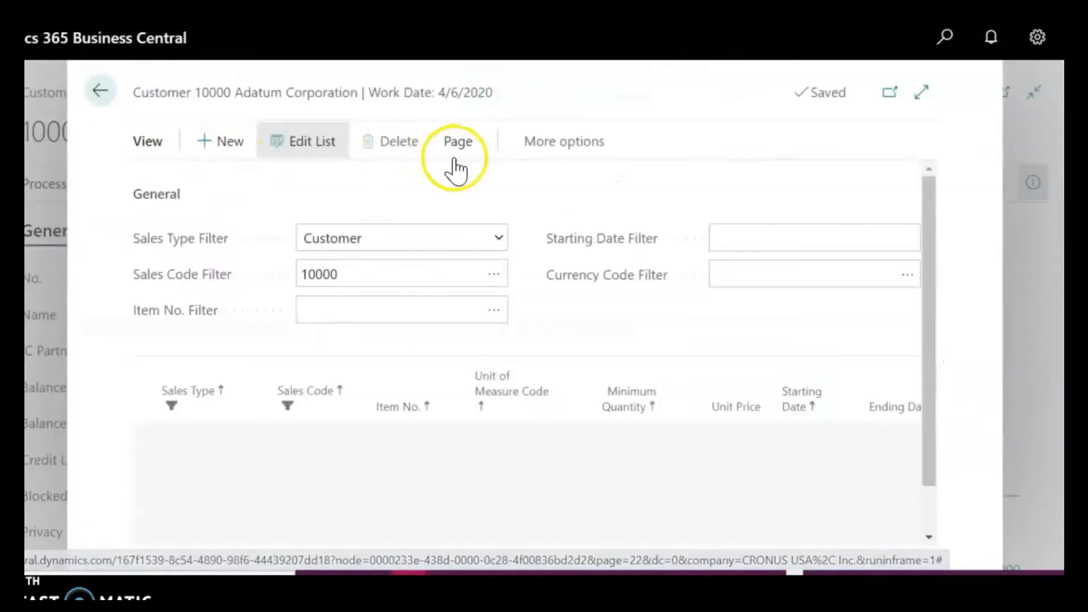
click(96, 89)
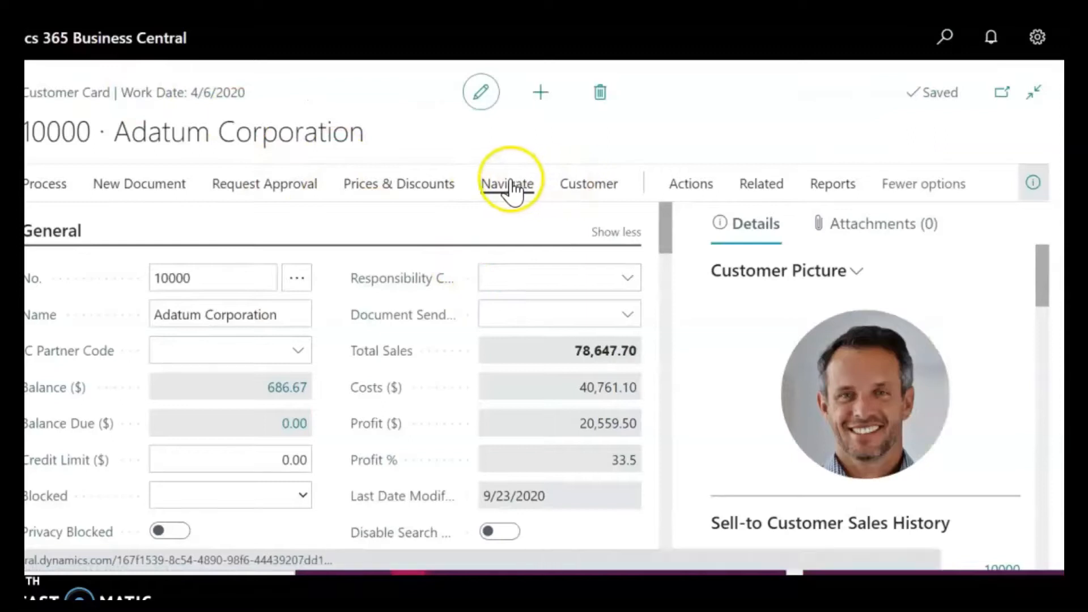
- Look over the customer card's available actions and open the customer's item cross references
click(698, 190)
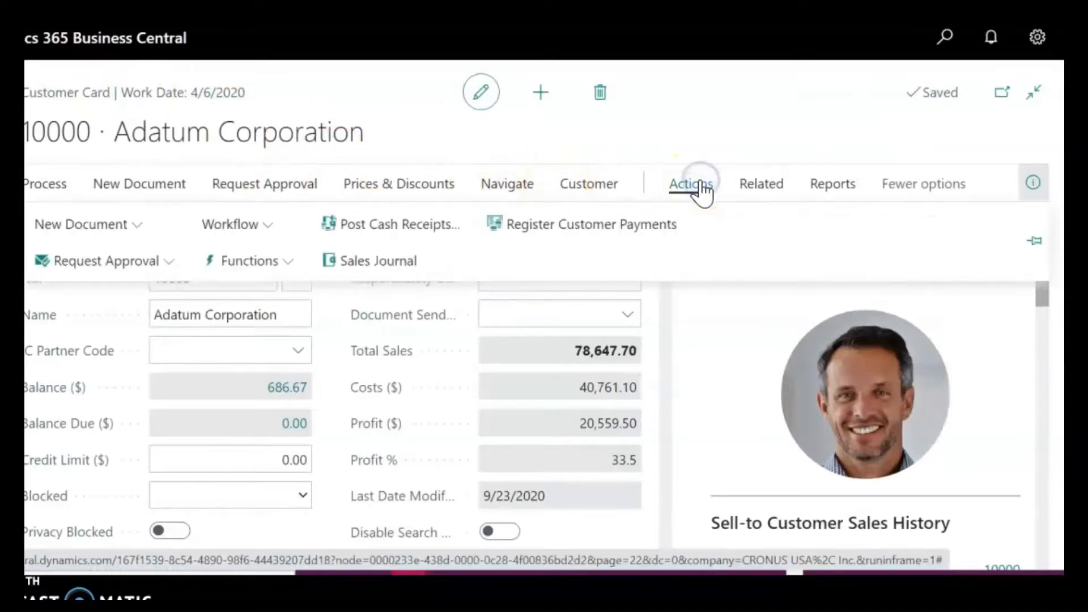
click(762, 184)
click(67, 225)
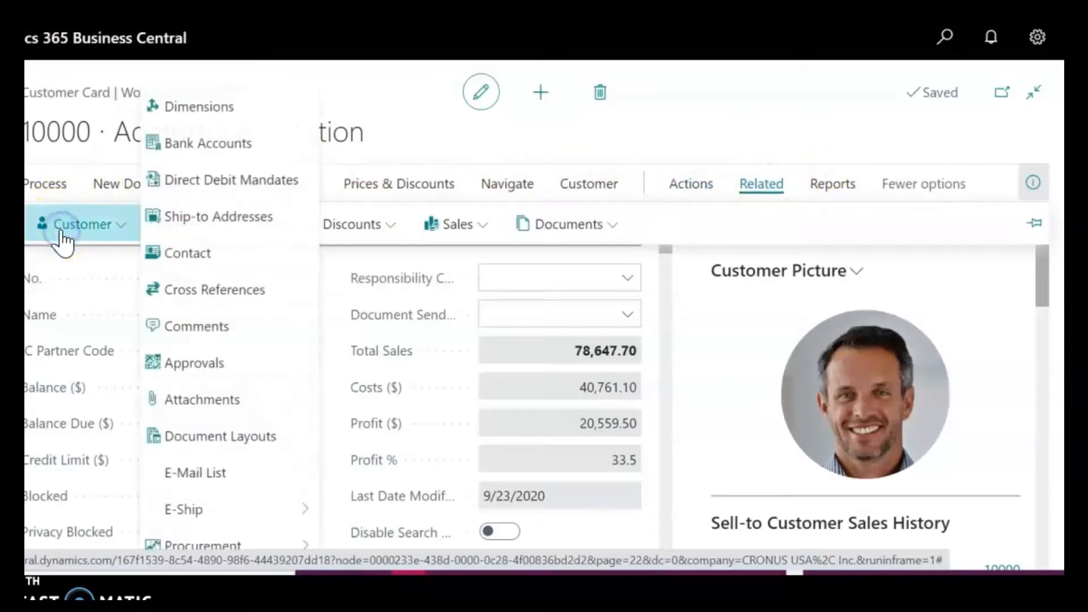
click(215, 289)
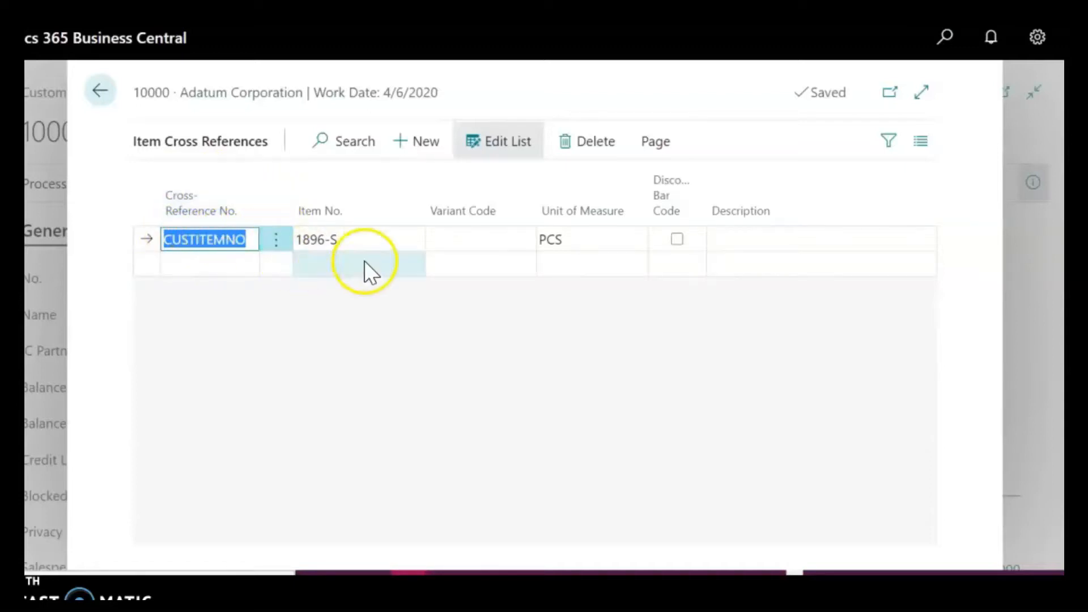
- Examine the items selectable for the CUSTITEMNO cross reference and its unit of measure without changing either value
click(376, 237)
click(414, 242)
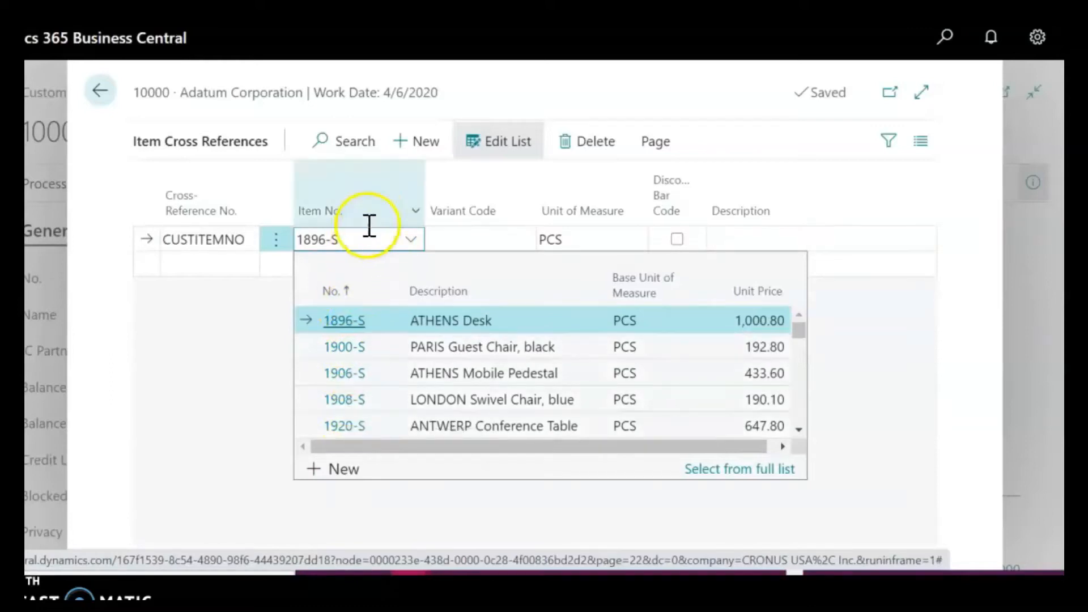
click(363, 180)
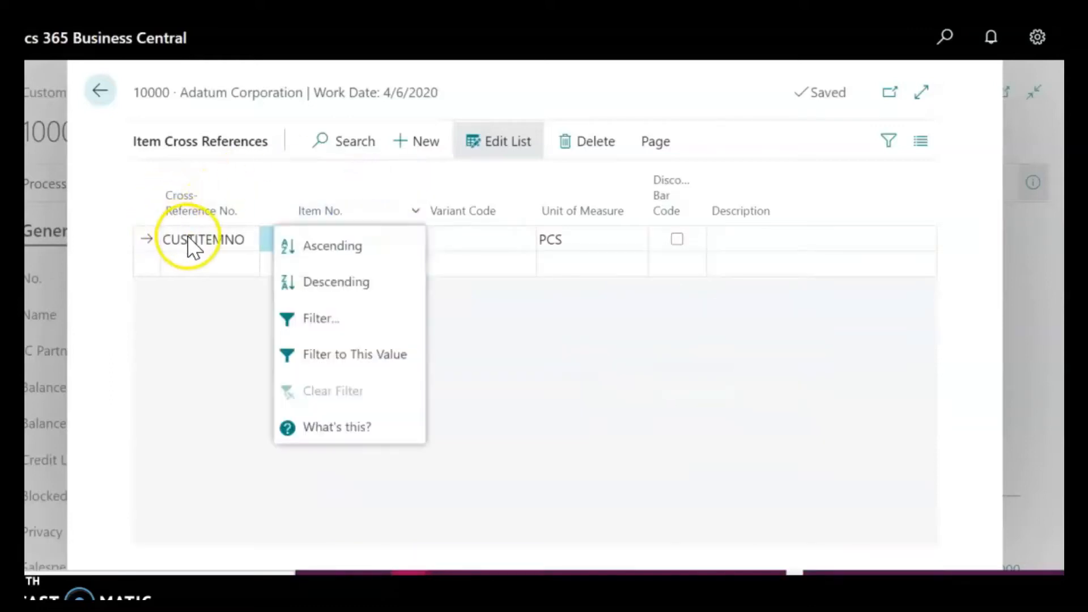
key(Escape)
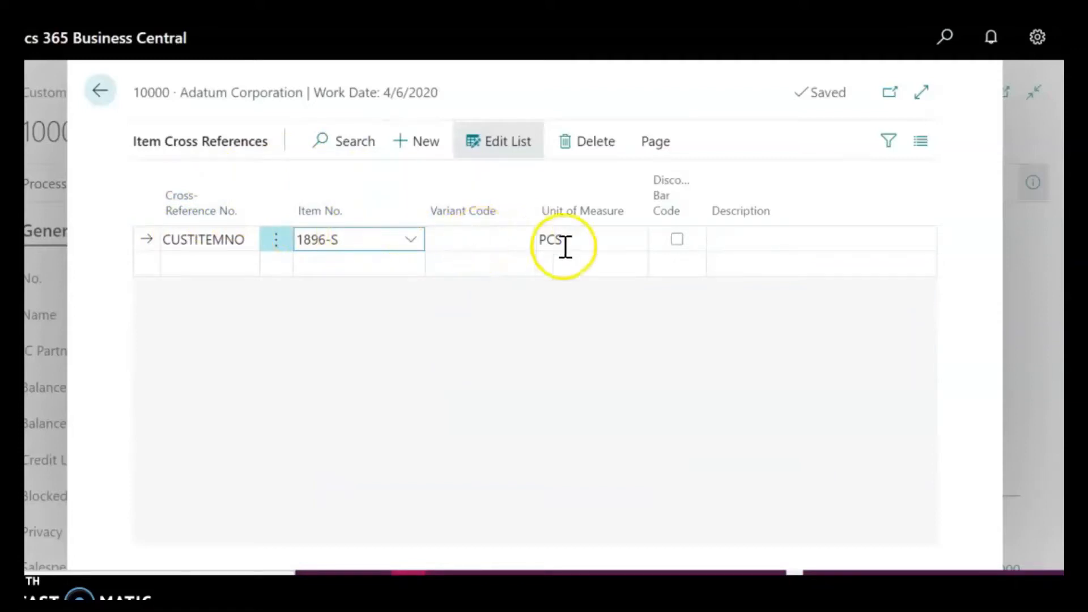
click(536, 238)
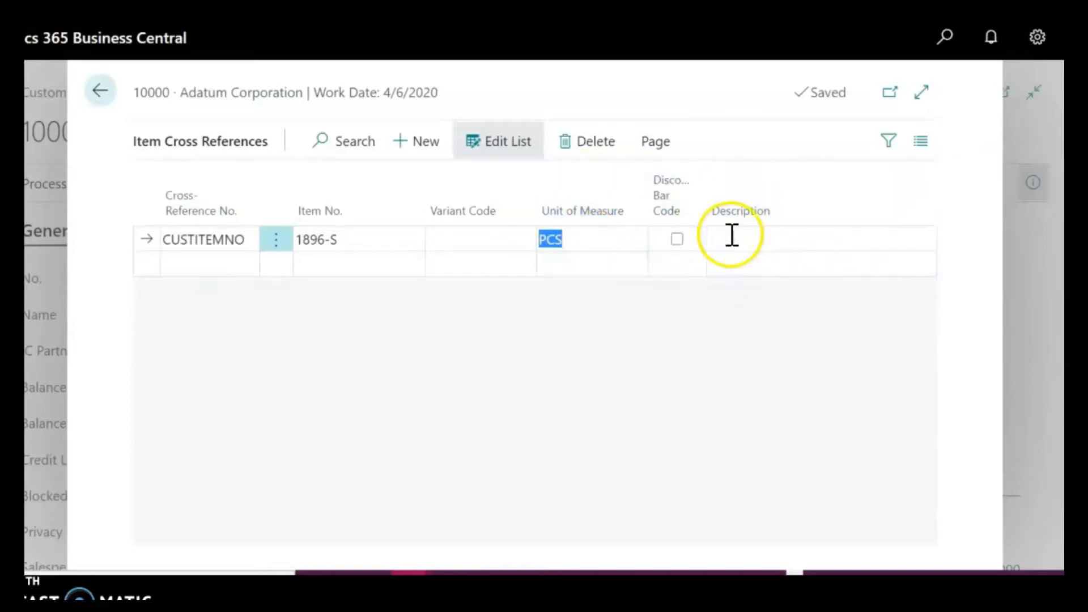
- Enter "customer description" as the description of the CUSTITEMNO cross reference line
click(766, 234)
text(hfa)
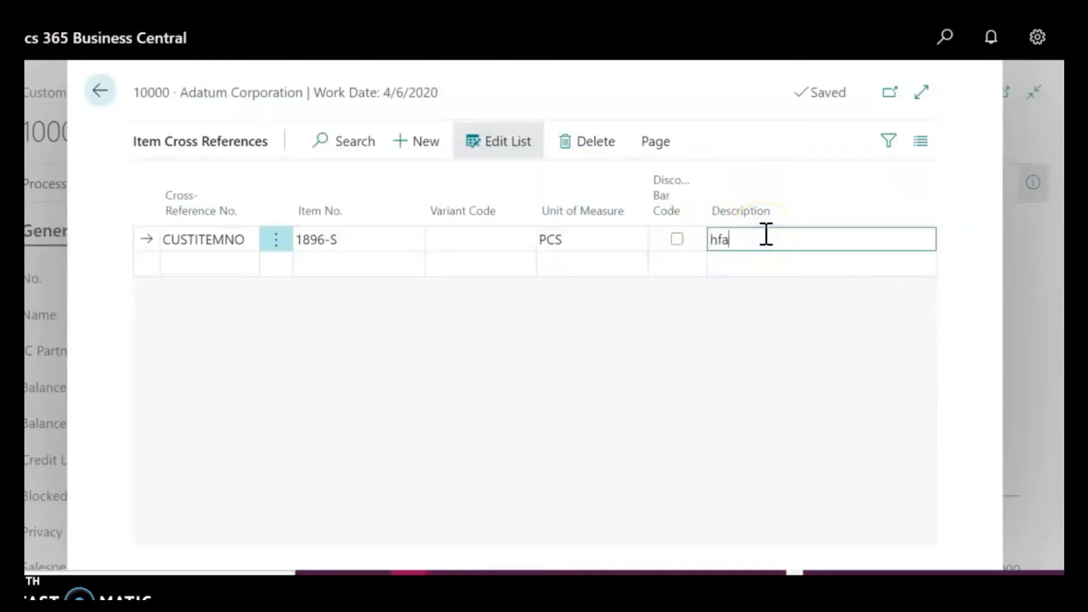
key(BackSpace)
key(BackSpace)
key(BackSpace)
text(customer description)
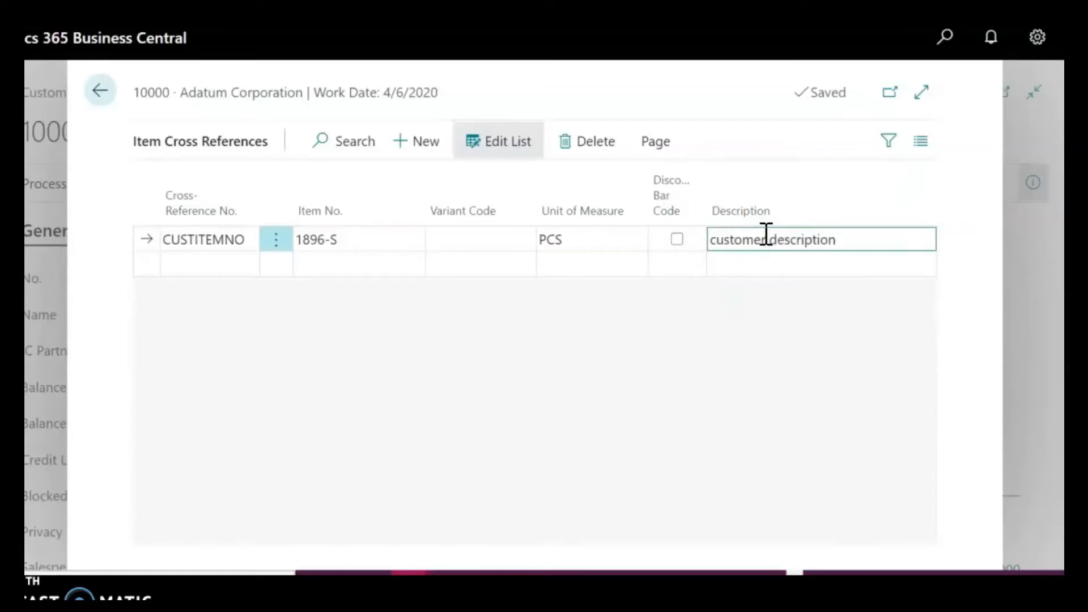
key(Return)
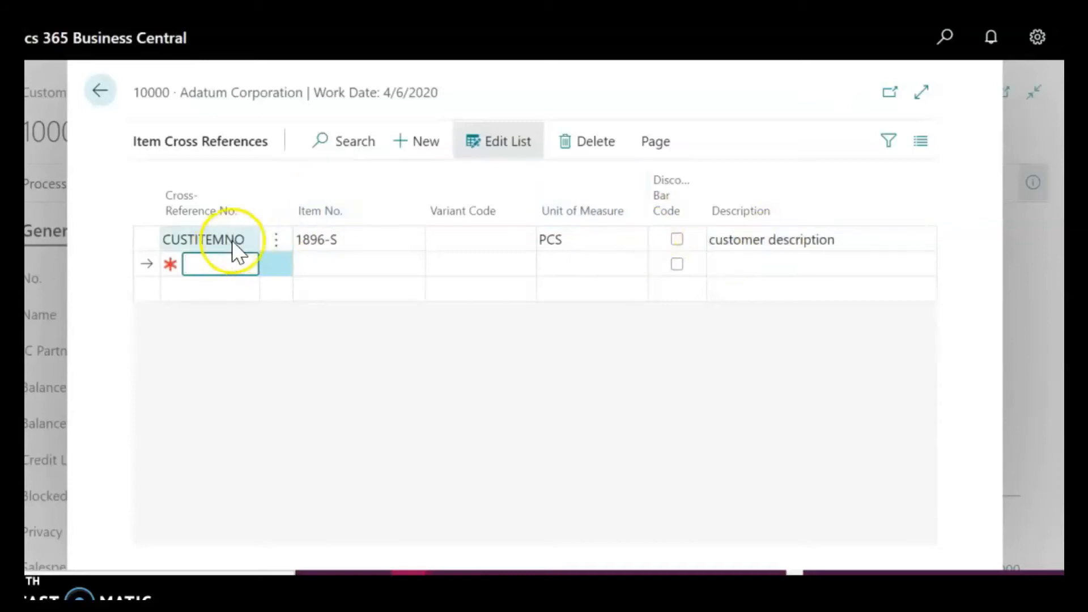
- Check the item descriptions offered for the CUSTITEMNO cross reference, keep its item, and close the Item Cross References page
click(425, 236)
click(413, 240)
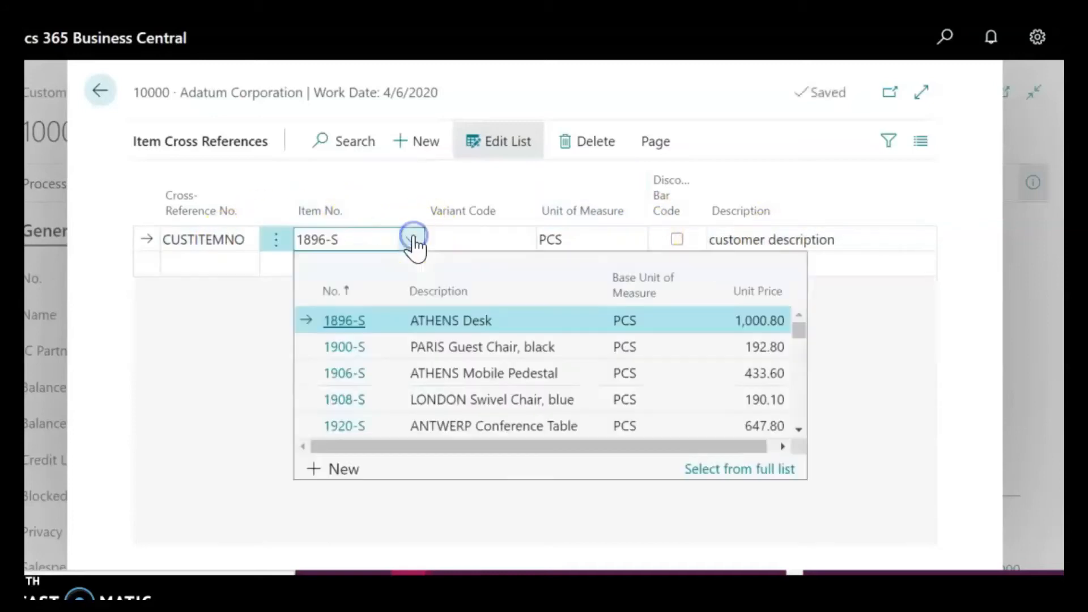
click(789, 171)
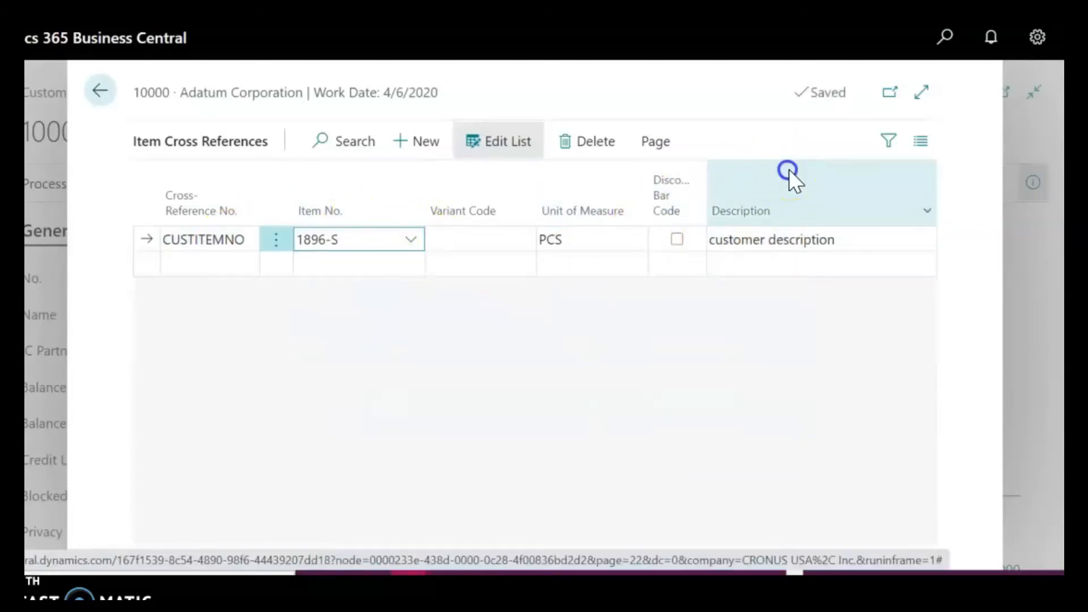
click(101, 95)
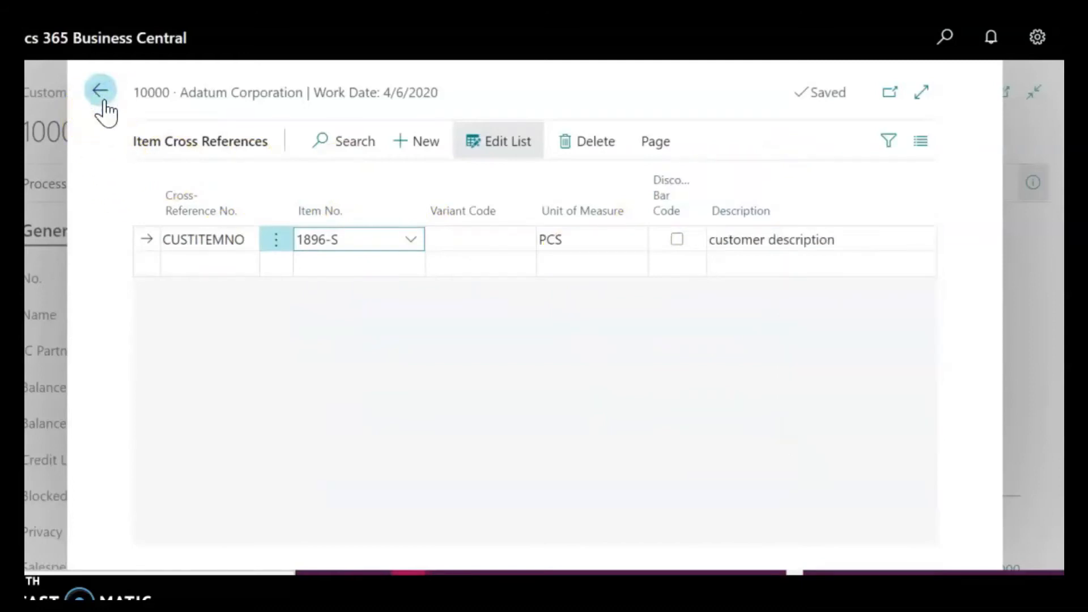
click(102, 101)
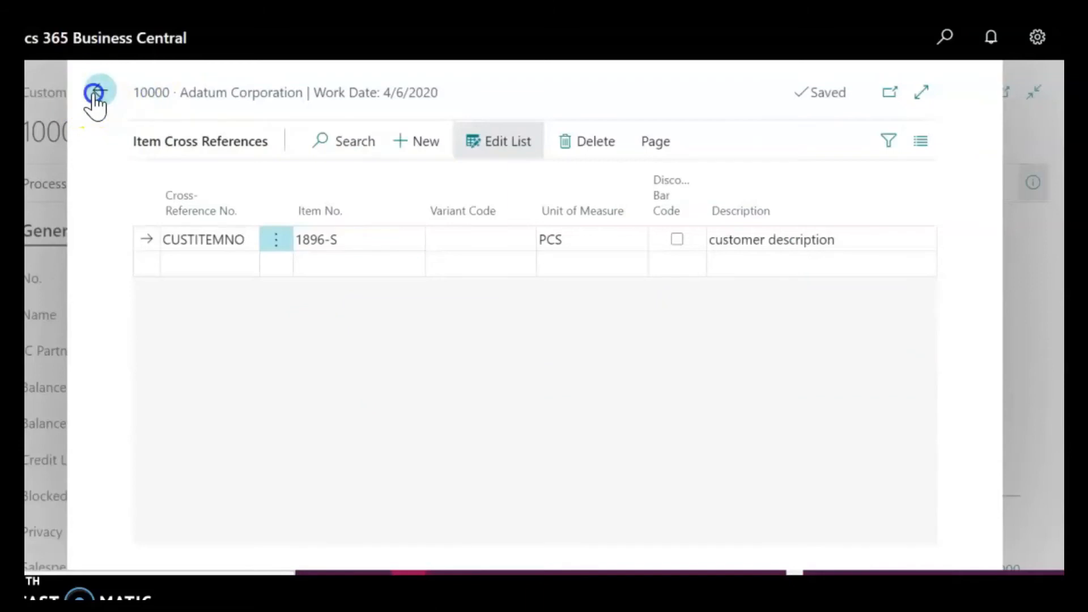